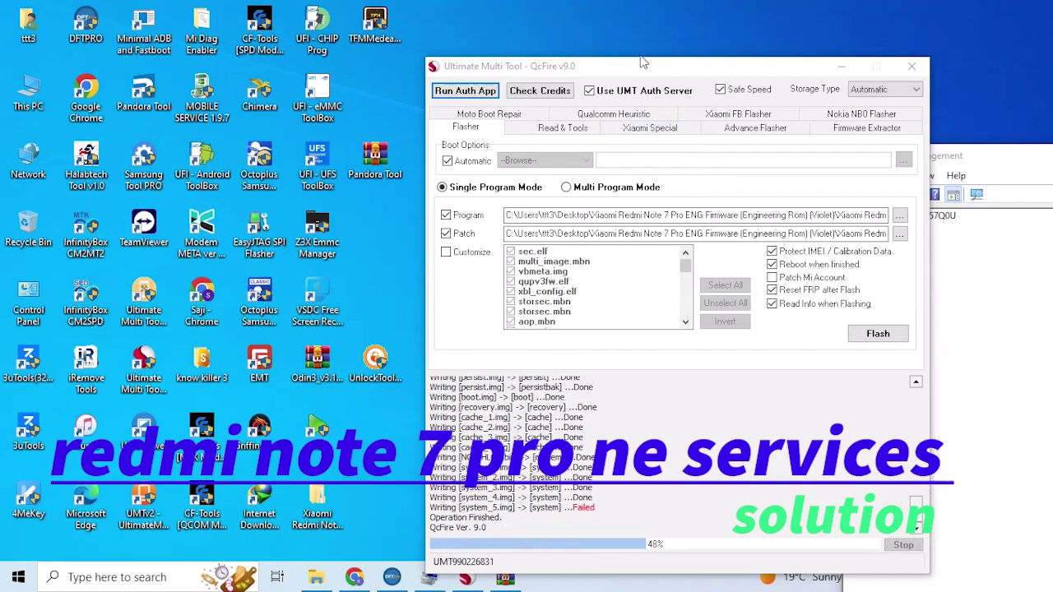
Arrange the QcFire and Computer Management windows side by side on the desktop.
drag(644, 62, 530, 57)
right_click(847, 4)
click(887, 46)
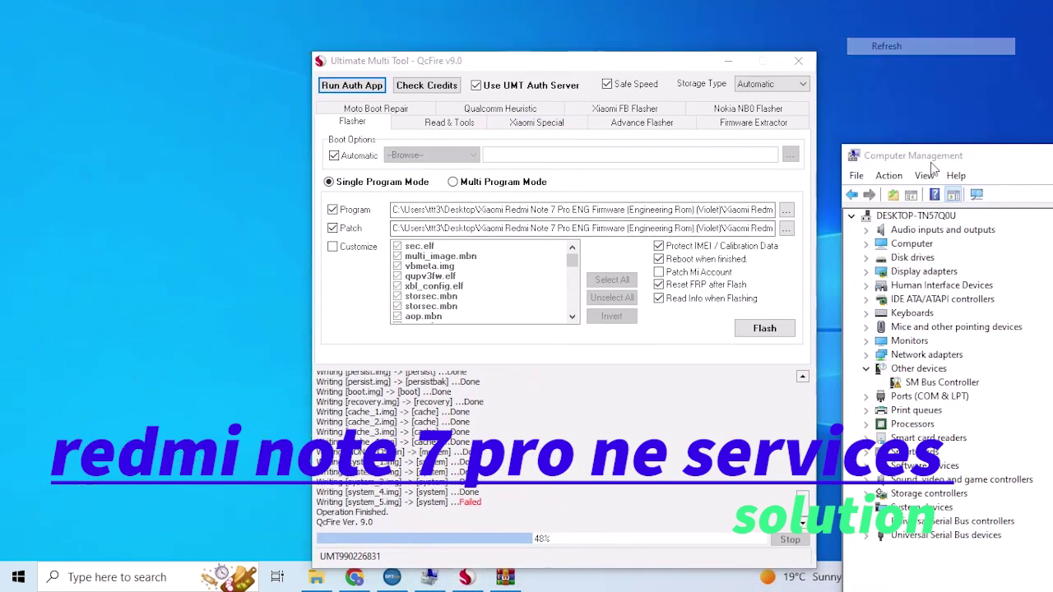
drag(932, 163, 924, 97)
right_click(508, 4)
click(543, 47)
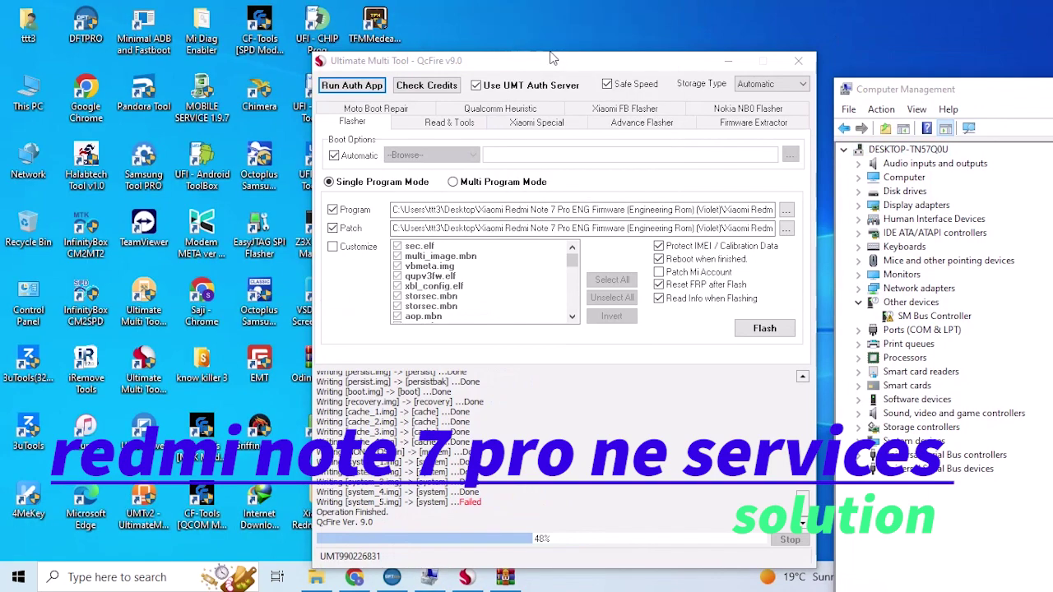
drag(541, 61, 498, 45)
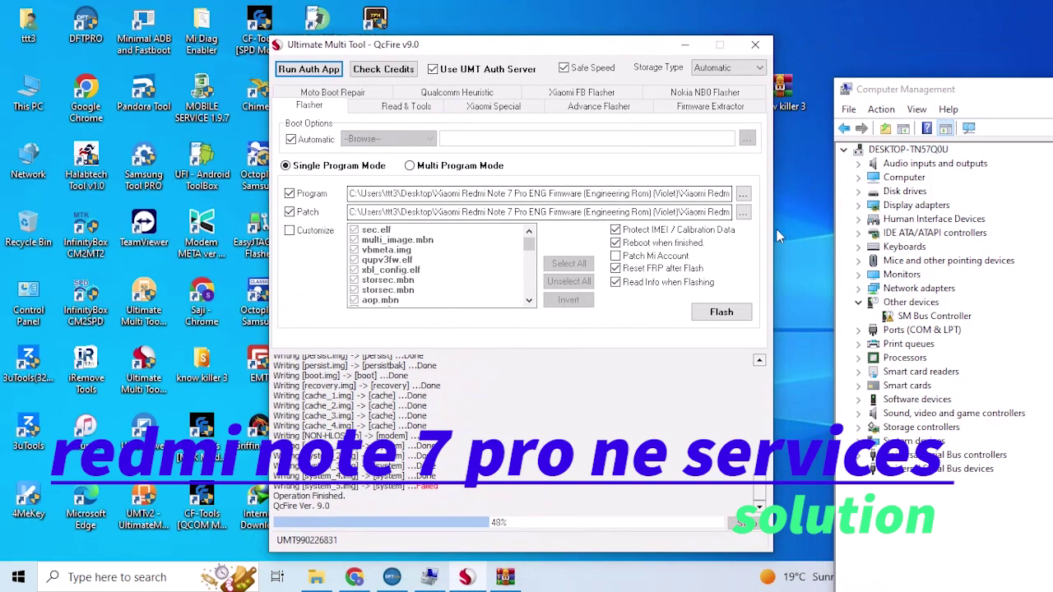
Browse for the program XML inside the Xiaomi Redmi Note 7 Pro ENG Firmware folder on the Desktop.
click(743, 195)
click(351, 210)
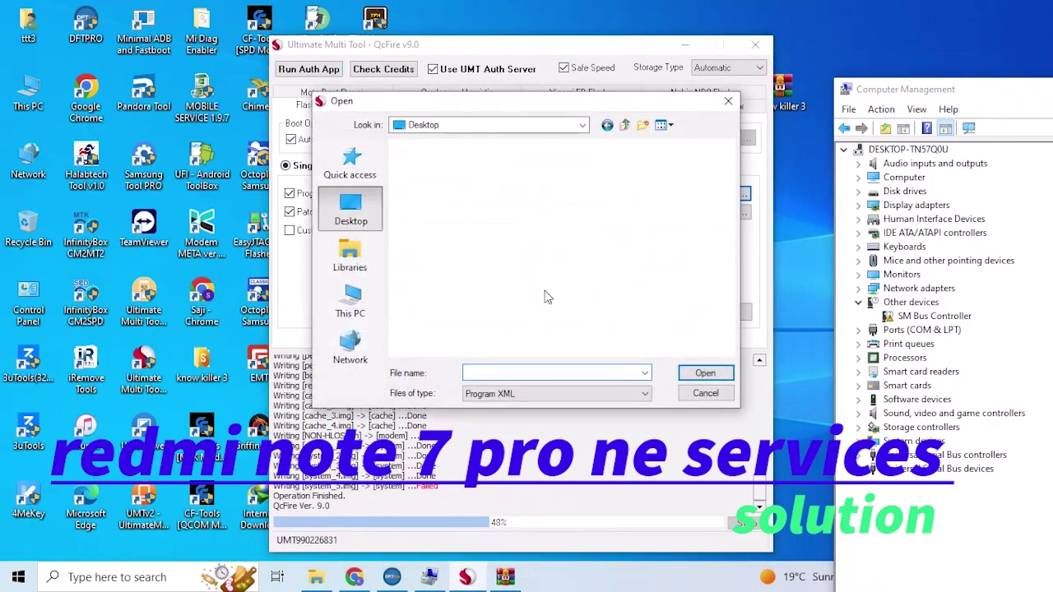
double_click(479, 327)
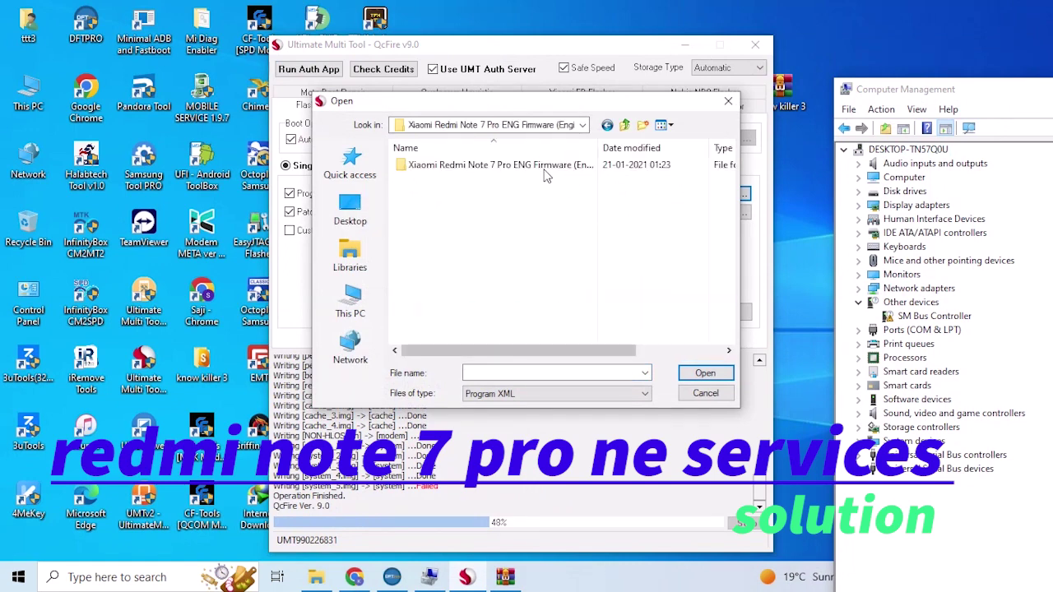
double_click(543, 169)
double_click(461, 168)
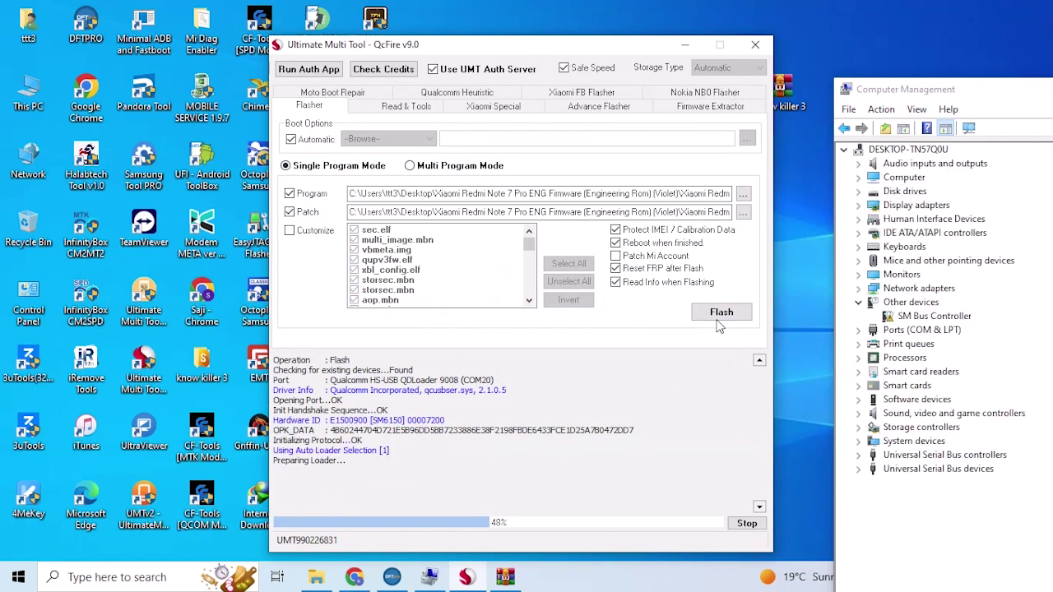
right_click(536, 3)
click(595, 46)
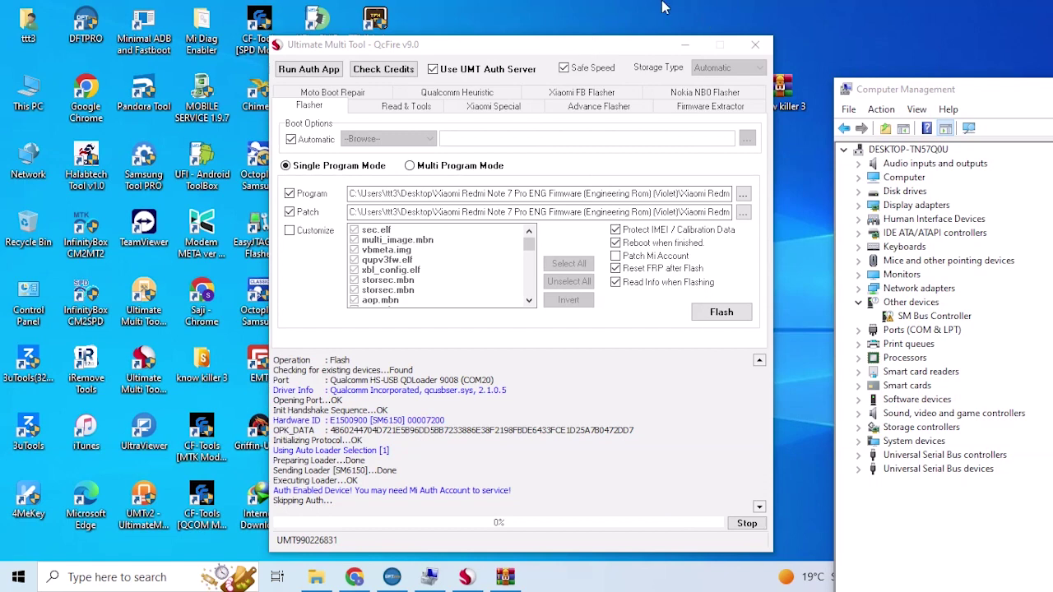
right_click(540, 5)
click(574, 45)
right_click(549, 4)
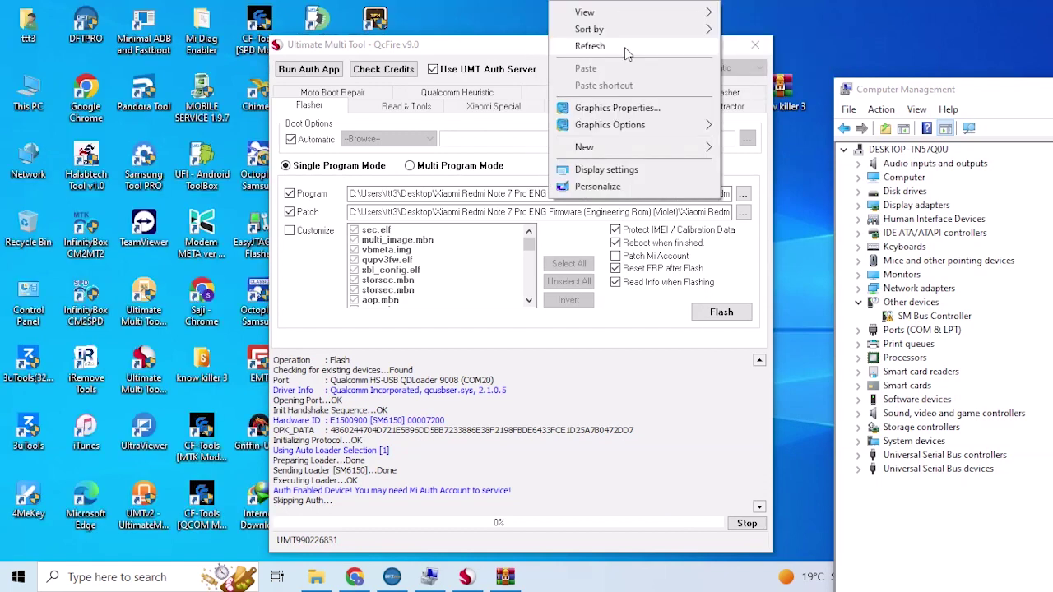
click(623, 47)
right_click(528, 4)
click(572, 47)
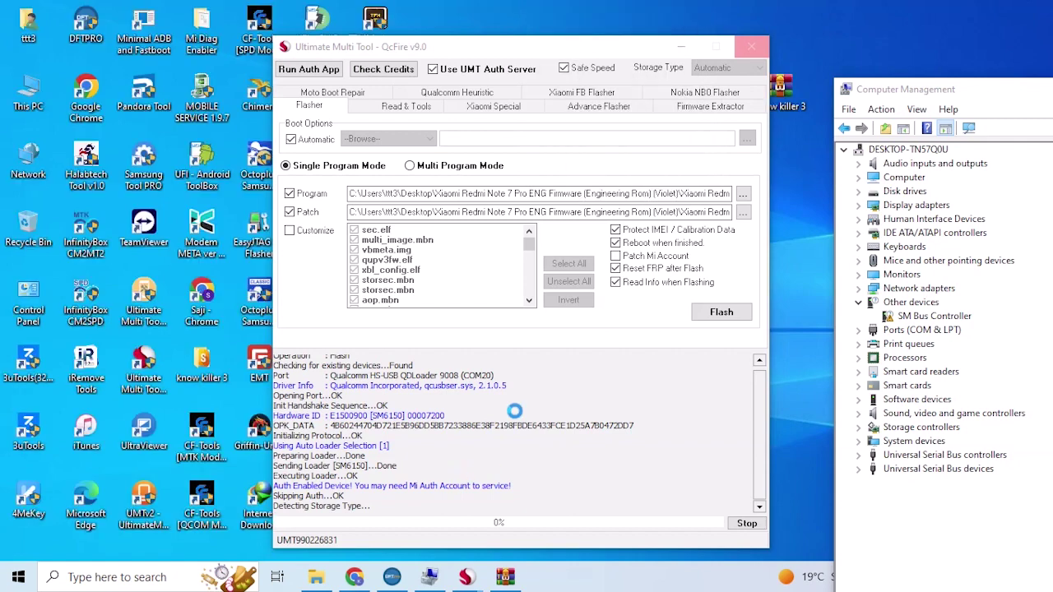
right_click(448, 4)
click(491, 45)
Switch to the Chrome window showing the YouTube channel's videos and close it.
click(367, 578)
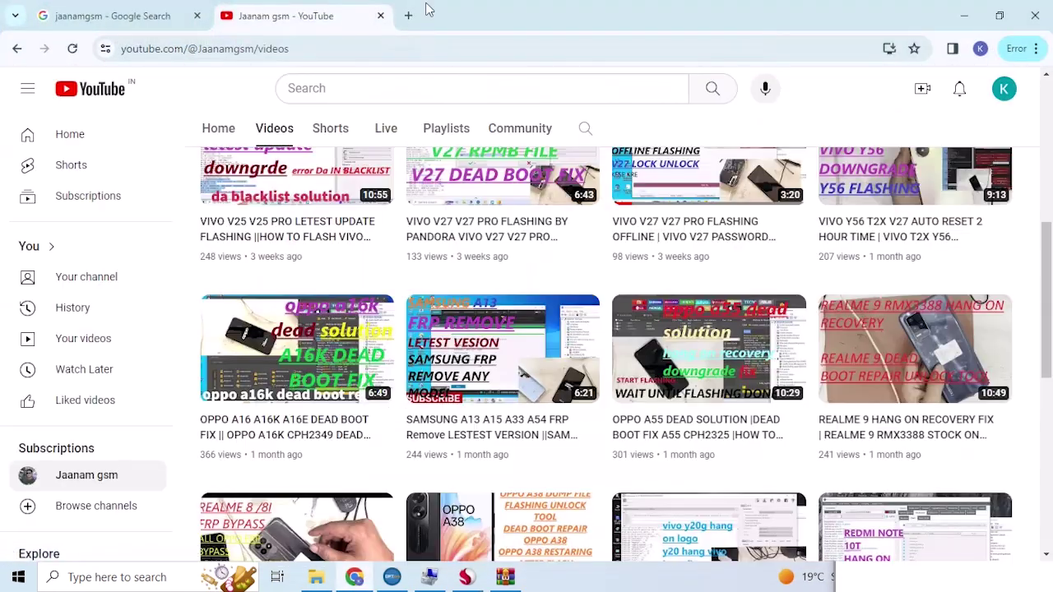
click(425, 8)
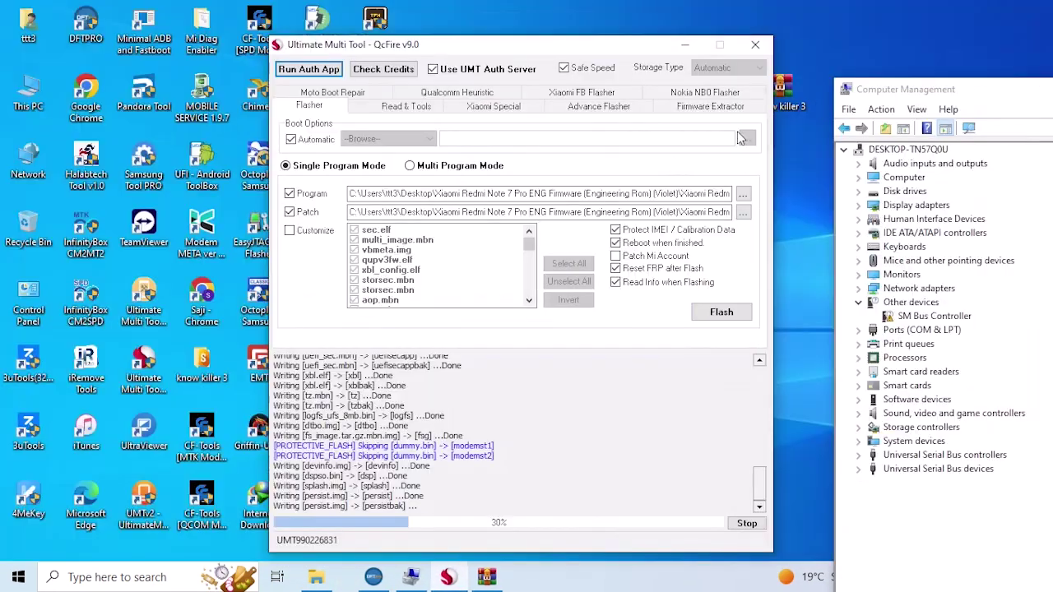
right_click(885, 24)
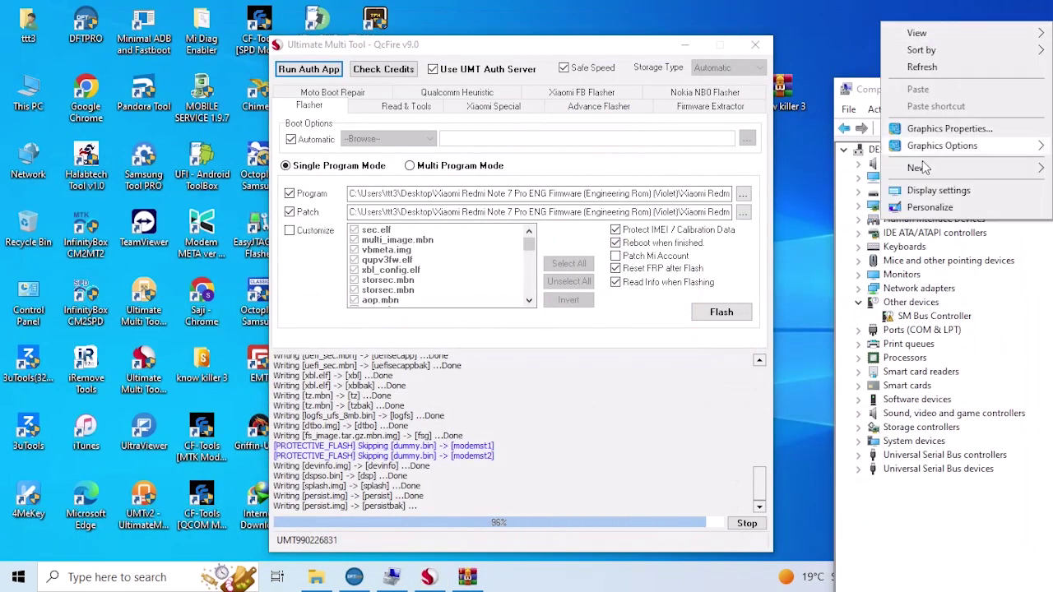
mouse_move(921, 171)
click(778, 243)
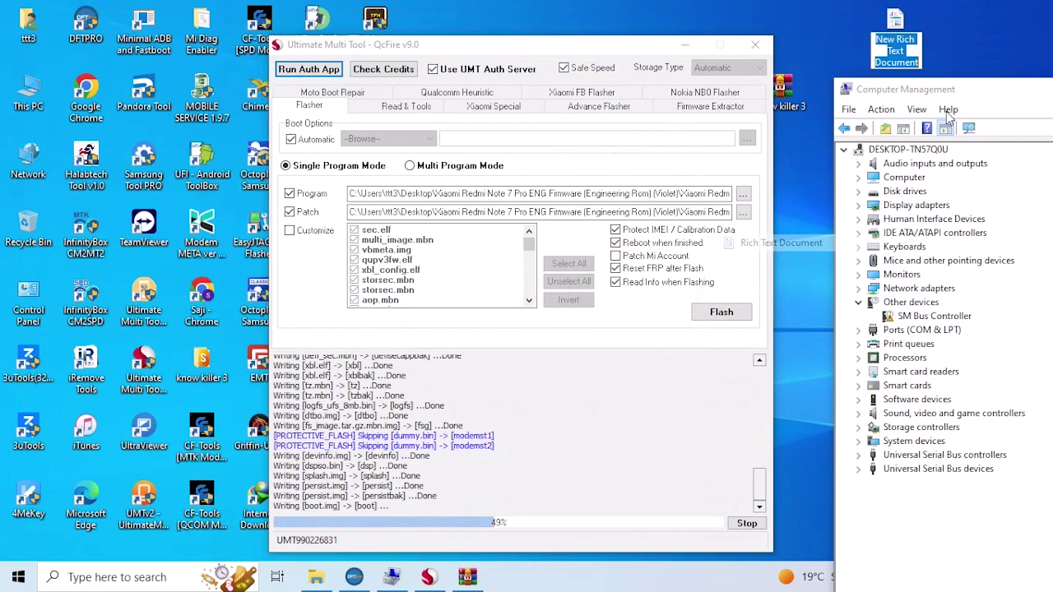
double_click(908, 48)
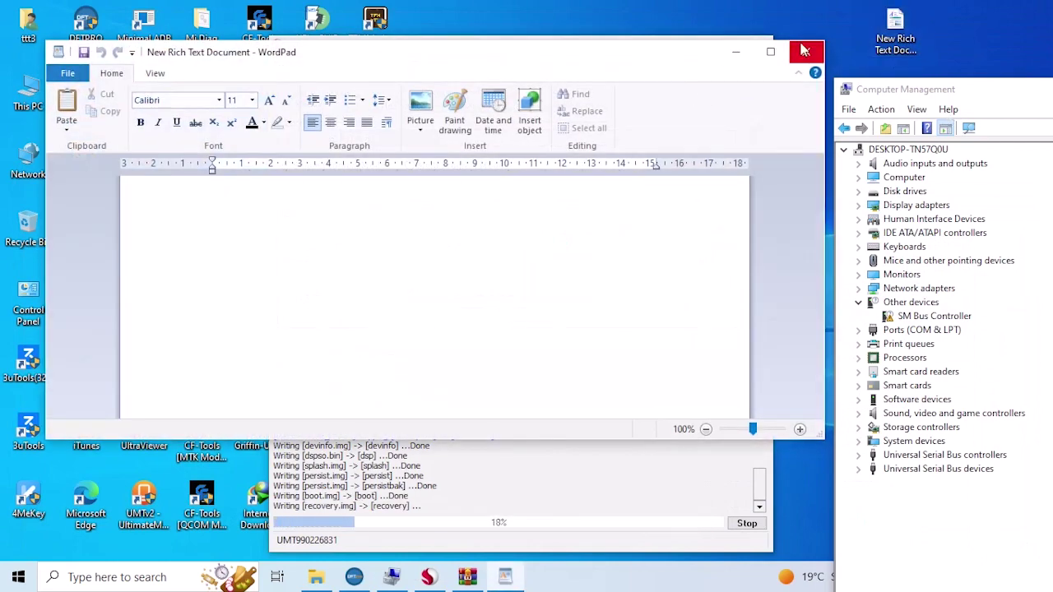
click(799, 53)
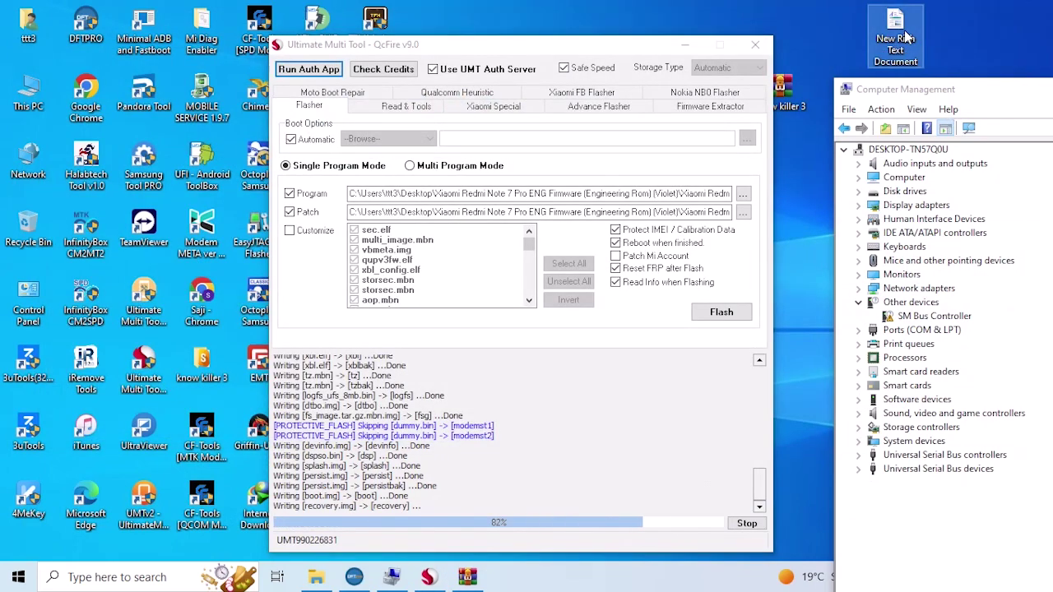
Create a plain text document on the desktop, open it in Notepad and paste the copied YouTube link.
right_click(905, 29)
mouse_move(917, 195)
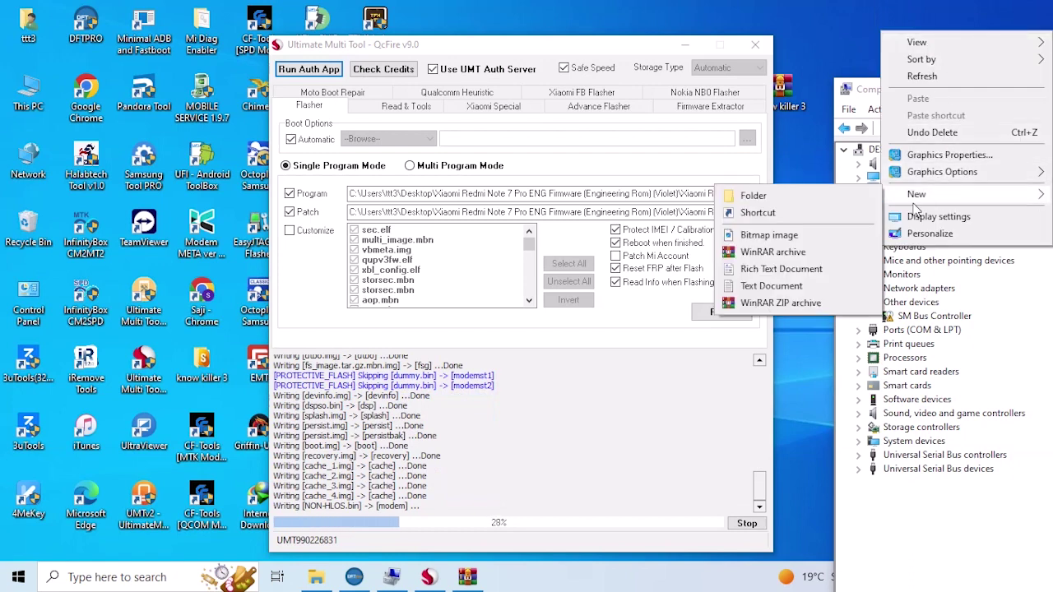
click(778, 286)
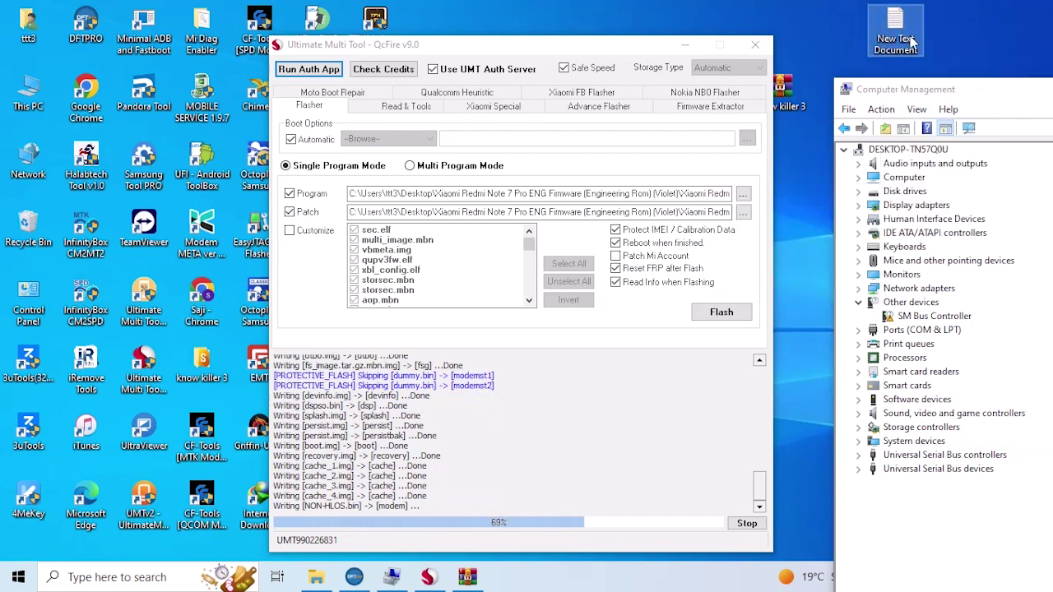
double_click(912, 41)
right_click(718, 255)
click(744, 319)
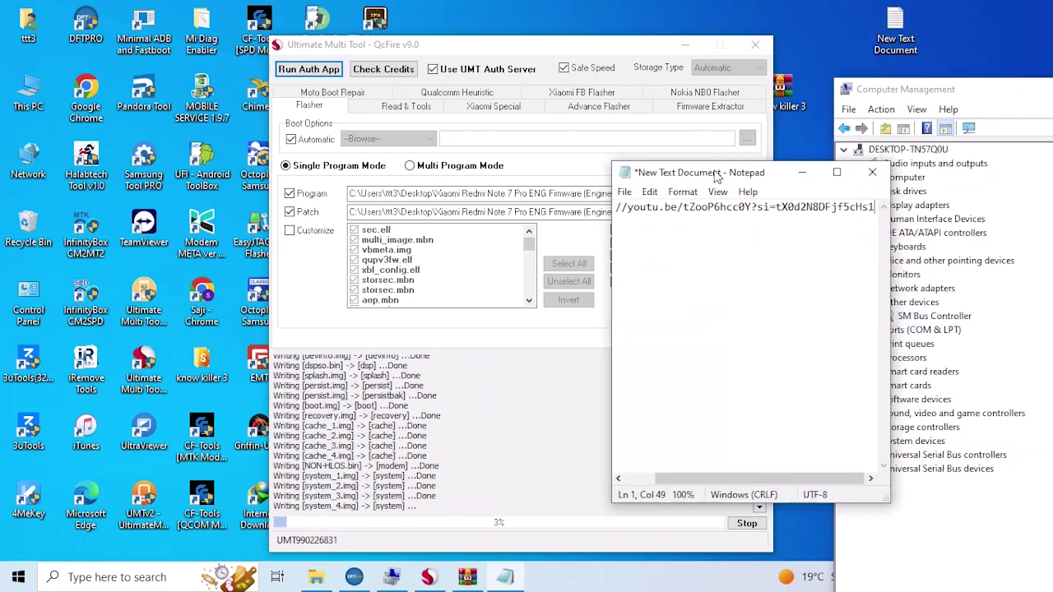
Reposition the Notepad window slightly and add blank lines below the pasted link.
drag(718, 176, 748, 180)
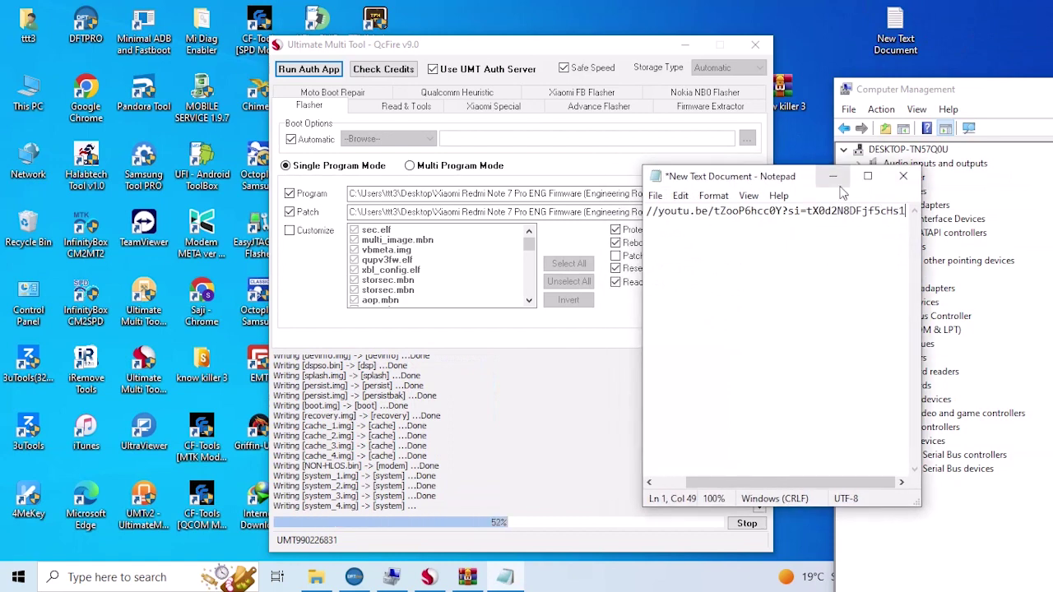
key(Return)
key(Return)
key(Return)
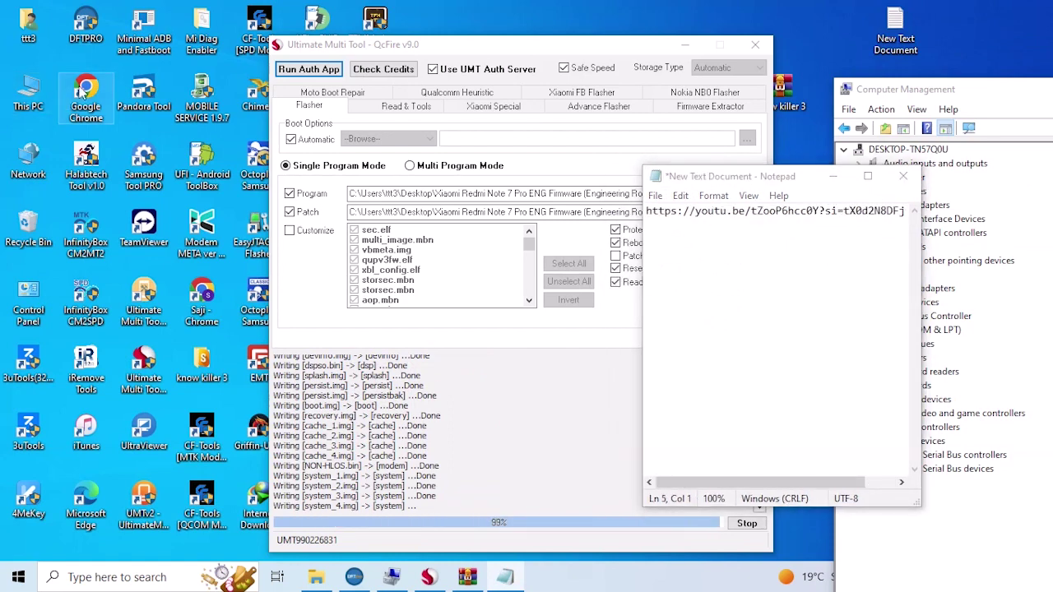
Open Google Chrome with the Person 1 profile and maximize its window.
double_click(86, 95)
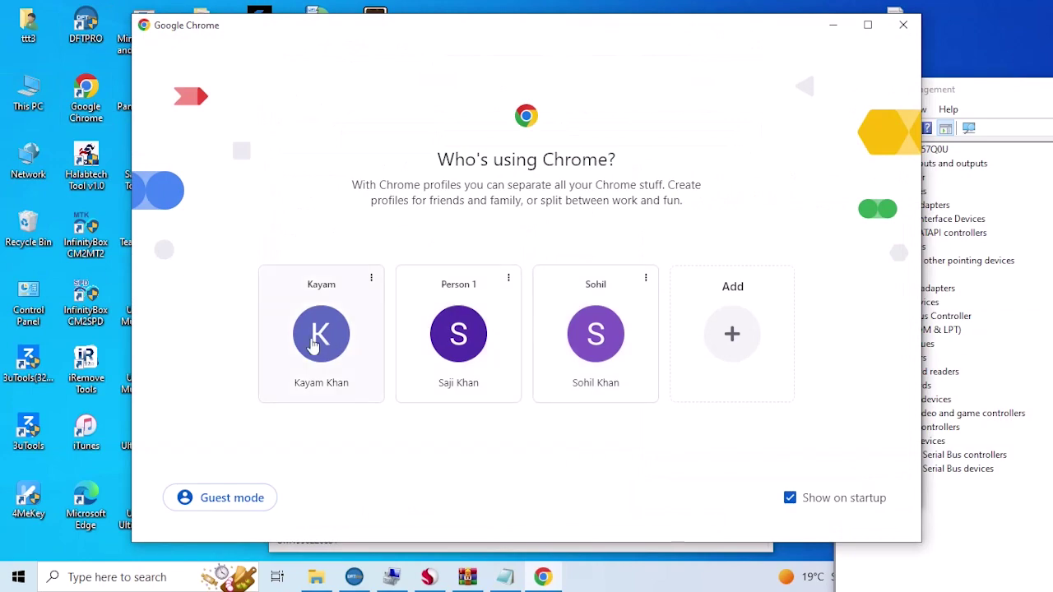
click(314, 346)
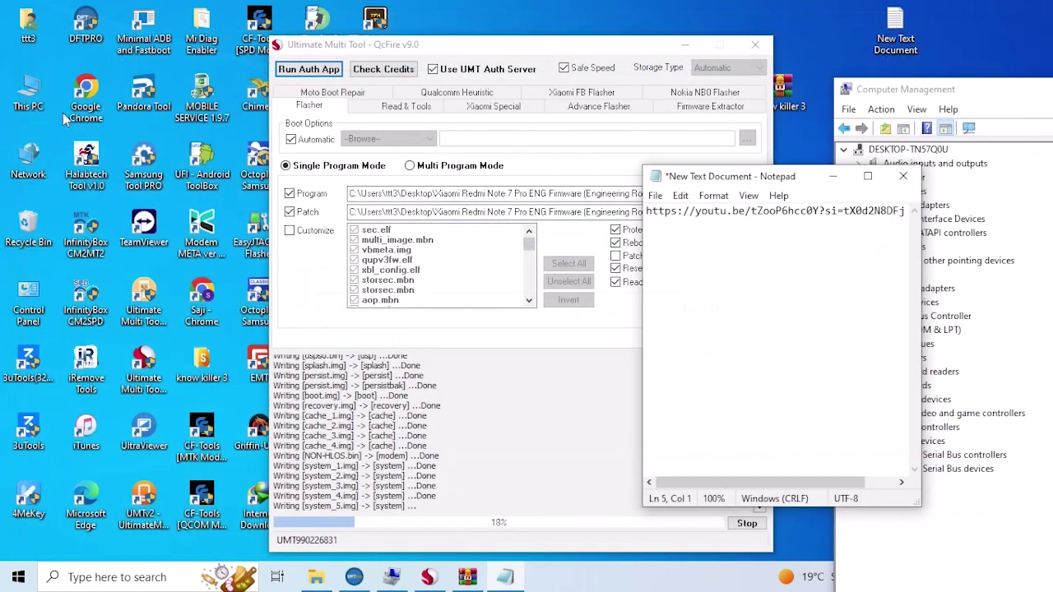
double_click(66, 120)
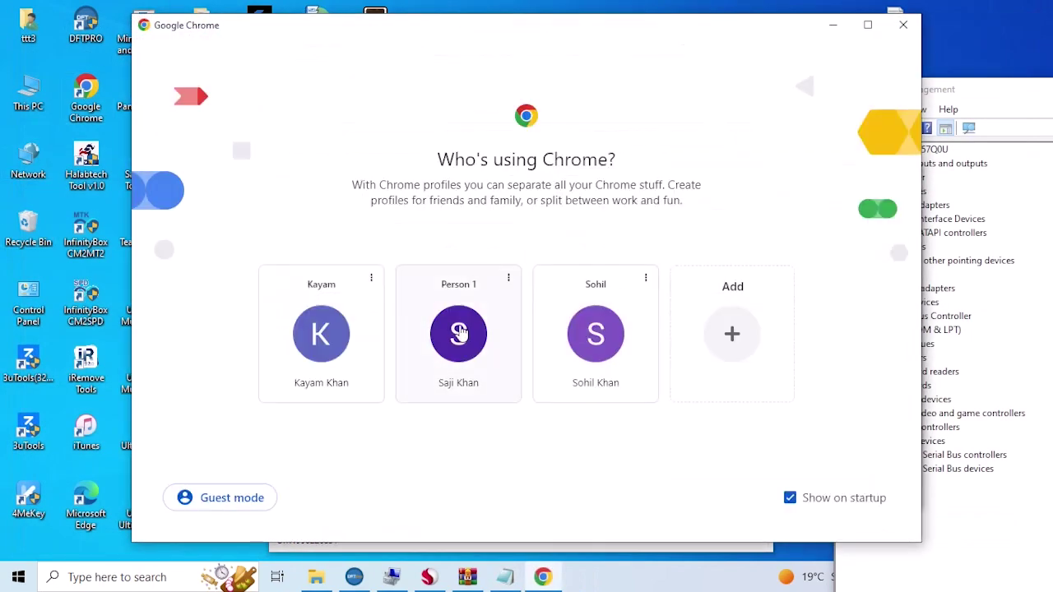
click(459, 333)
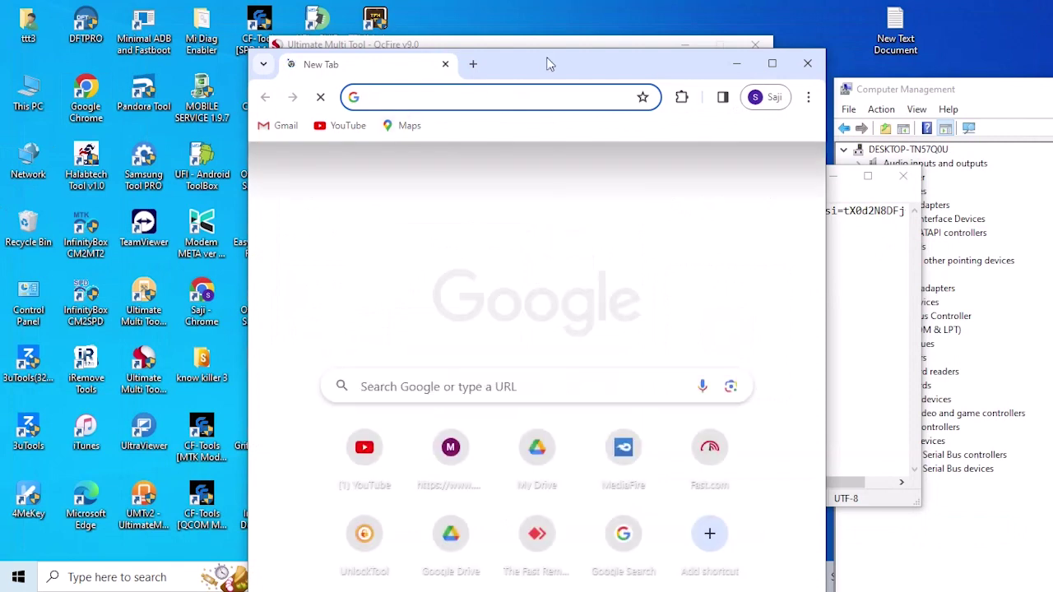
double_click(550, 64)
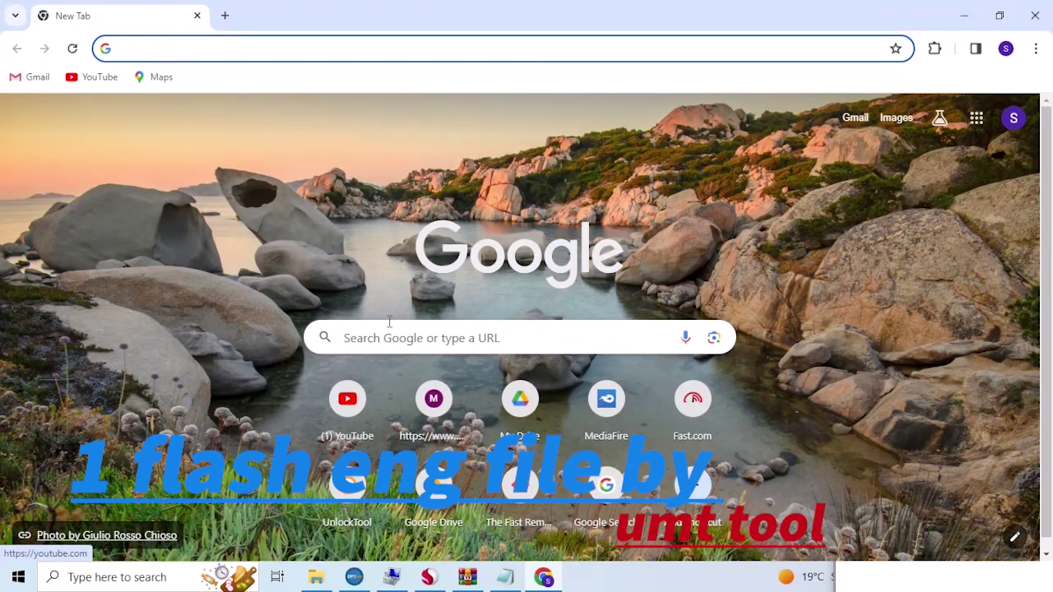
Search Google for the earlier query "whatsapp web" and open WhatsApp Web from the results.
click(390, 337)
click(495, 320)
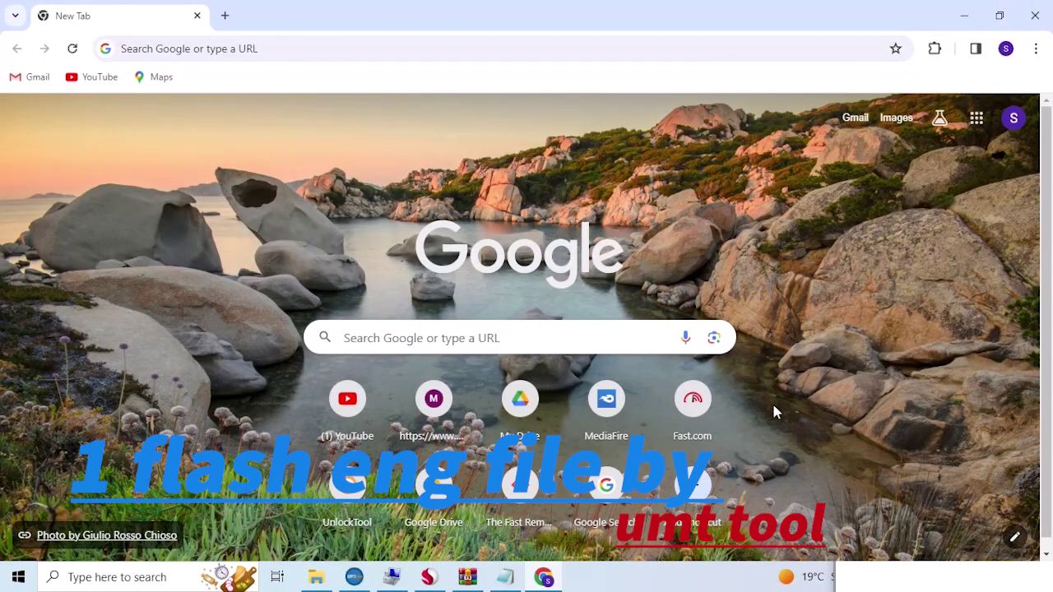
click(377, 337)
click(400, 413)
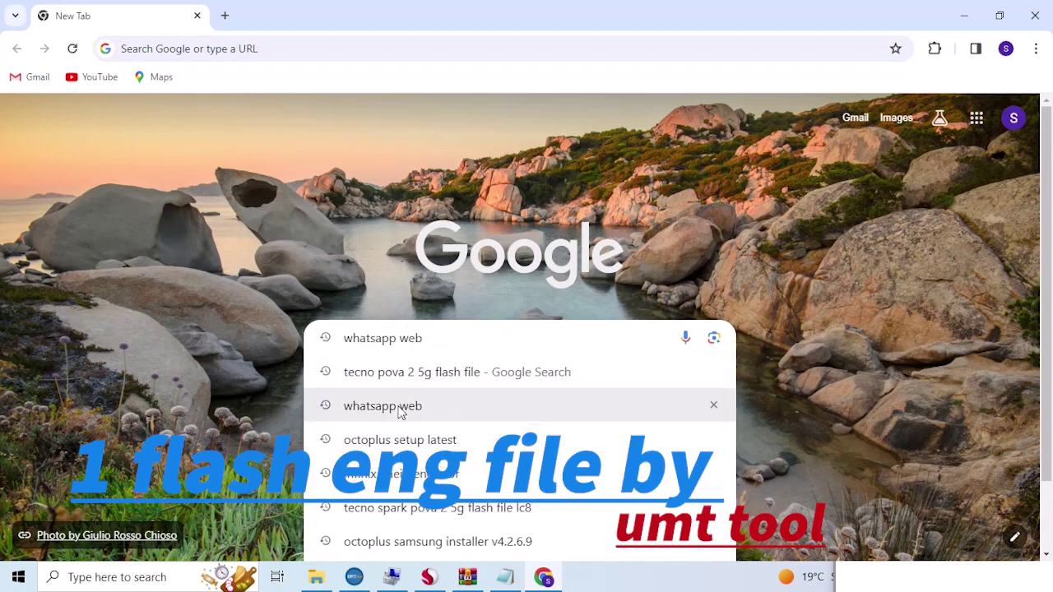
click(160, 276)
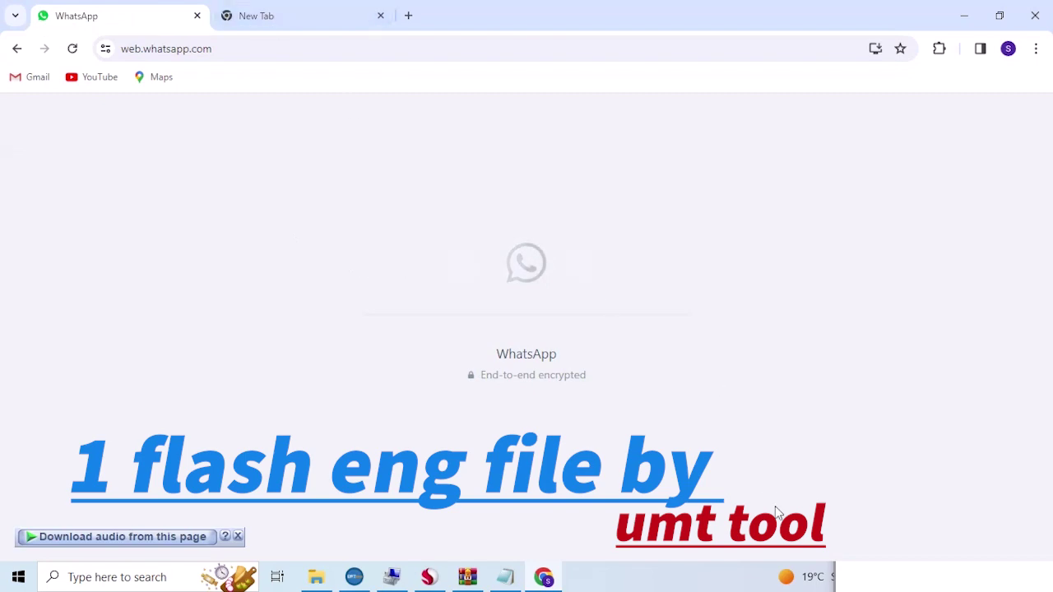
Minimize the Chrome window with the WhatsApp tab to return to the flashing tool.
click(774, 585)
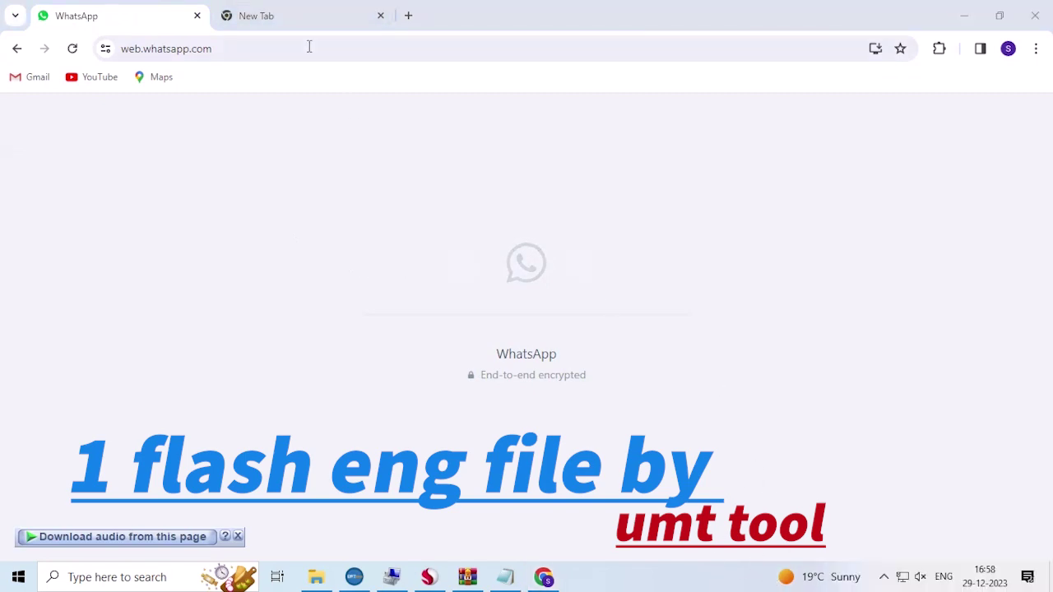
click(298, 8)
click(42, 12)
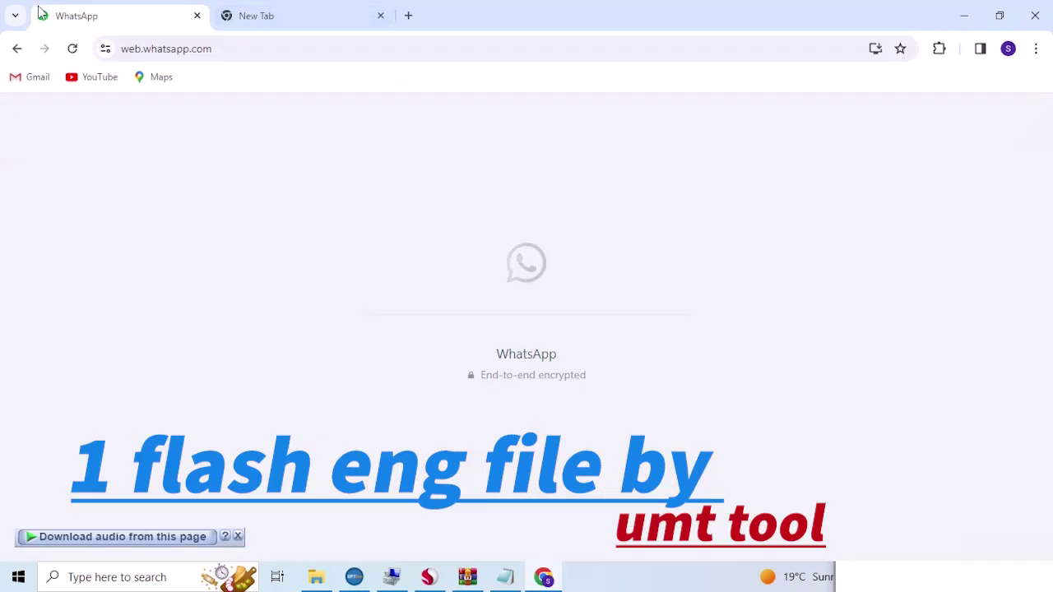
click(545, 578)
right_click(444, 3)
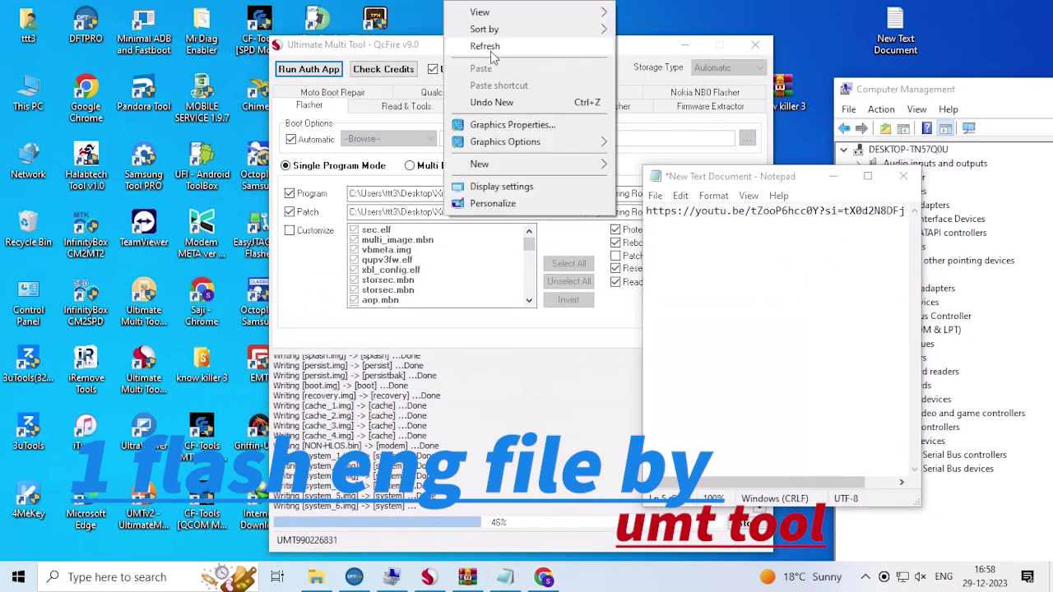
click(482, 44)
right_click(444, 3)
click(481, 45)
right_click(446, 7)
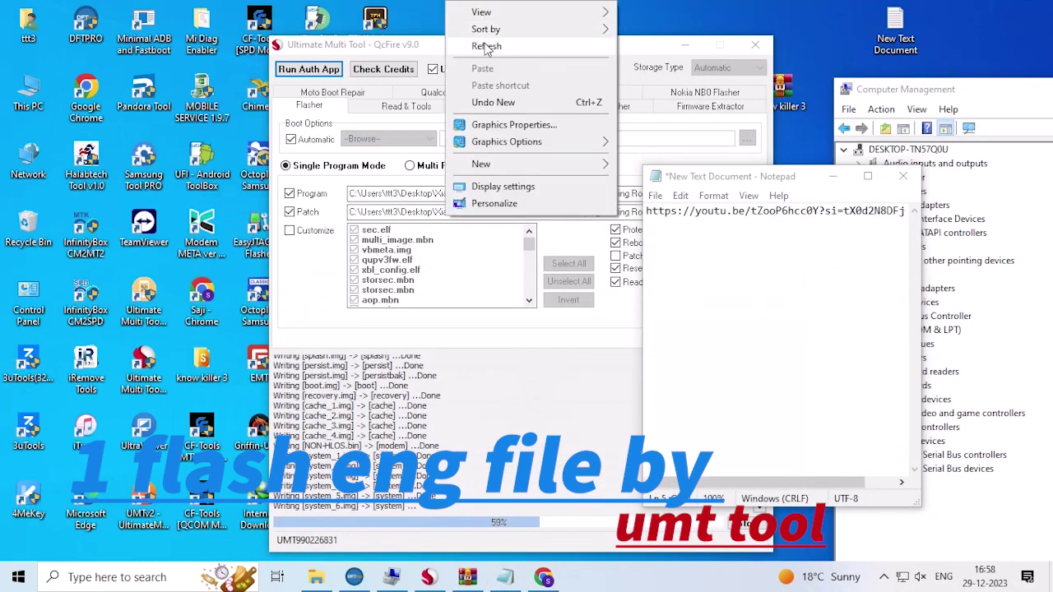
click(484, 45)
right_click(447, 7)
click(483, 45)
click(845, 90)
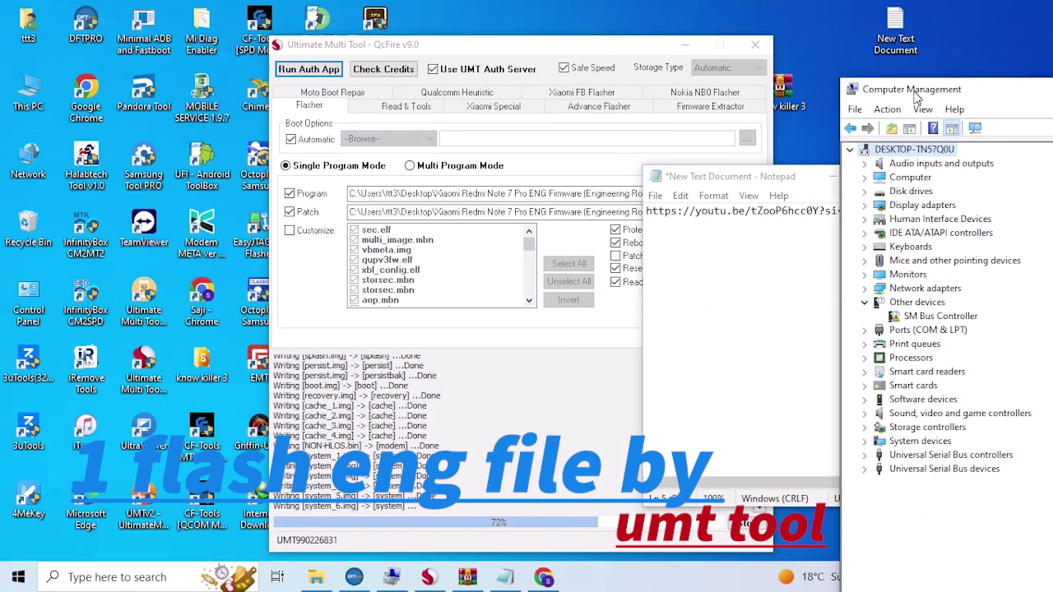
right_click(464, 4)
click(481, 44)
right_click(453, 4)
click(481, 45)
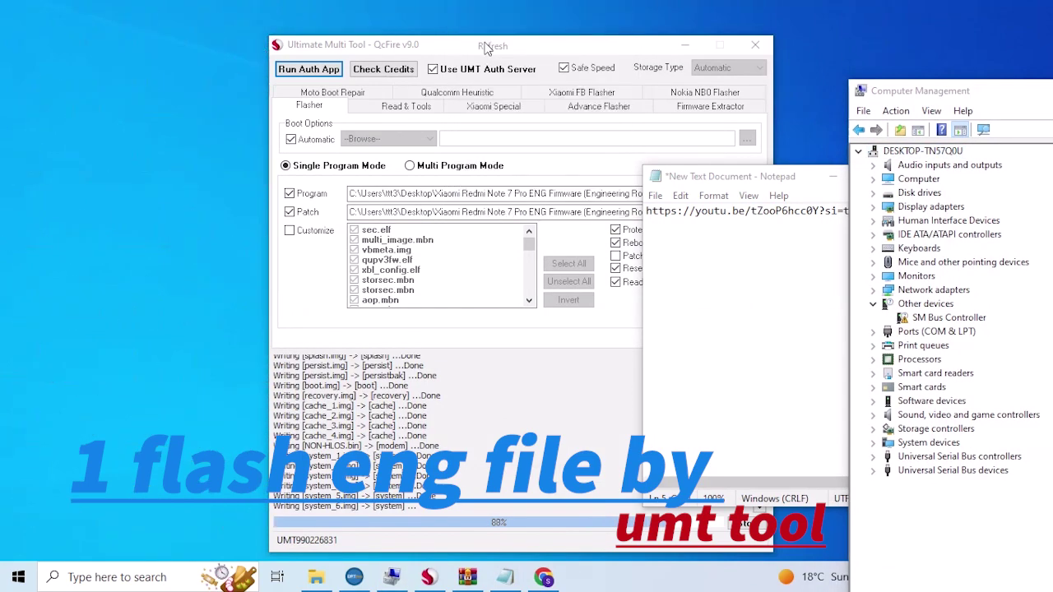
right_click(425, 6)
click(471, 44)
right_click(447, 17)
click(482, 35)
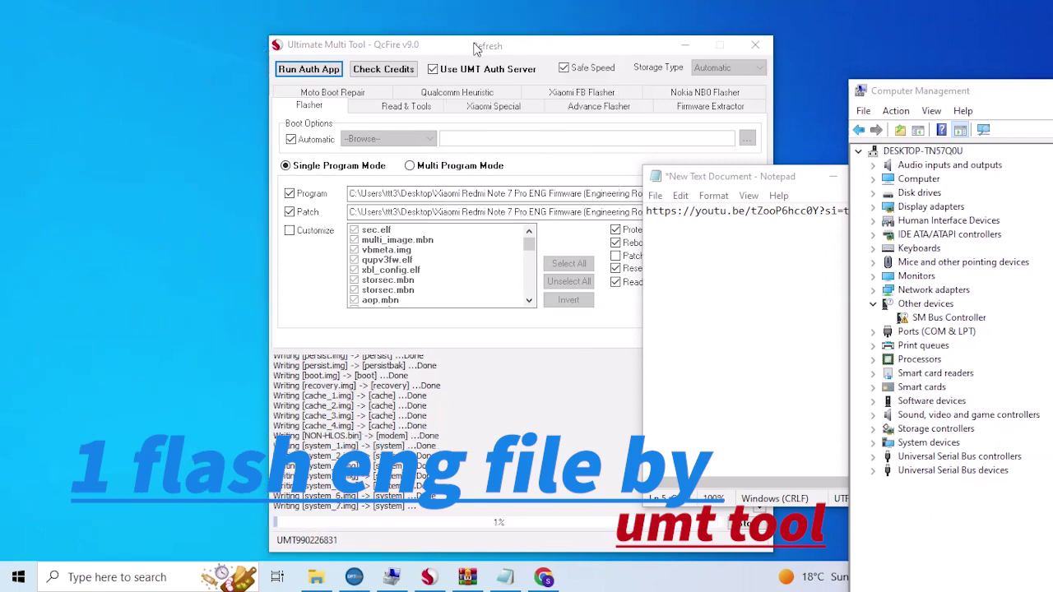
click(459, 505)
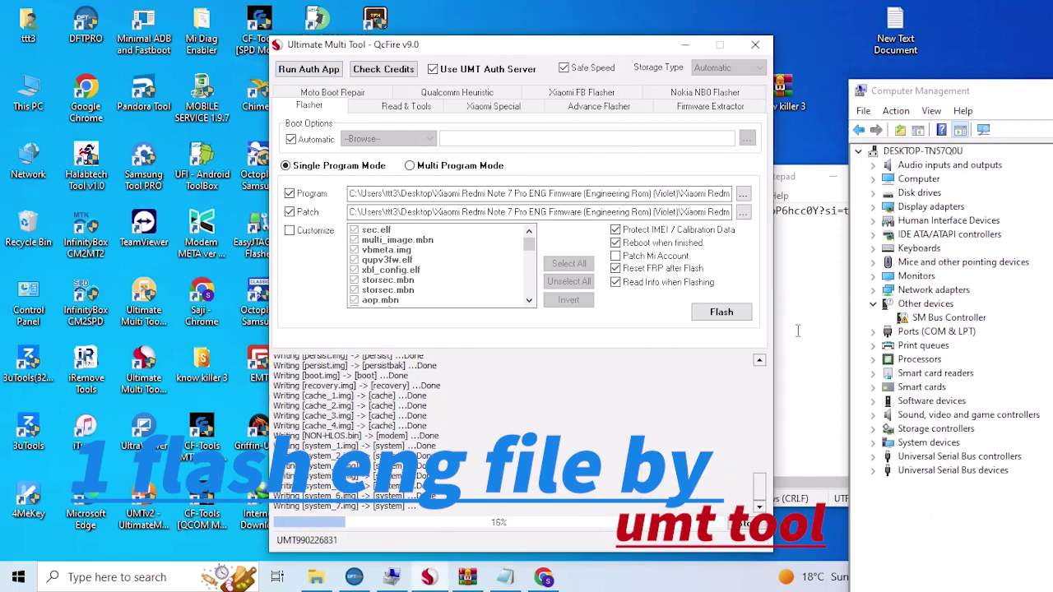
click(797, 331)
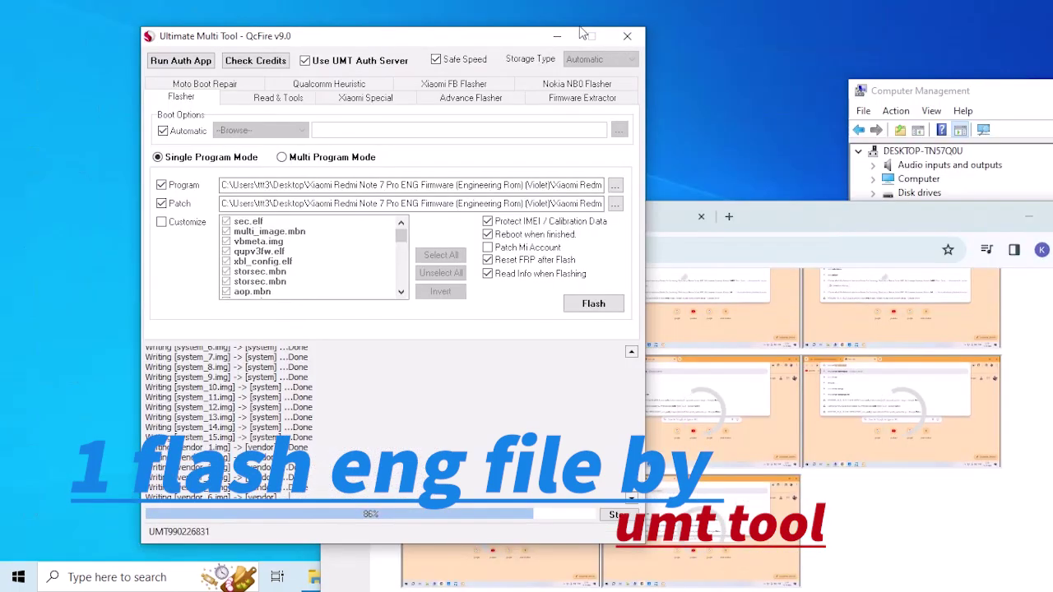
click(810, 53)
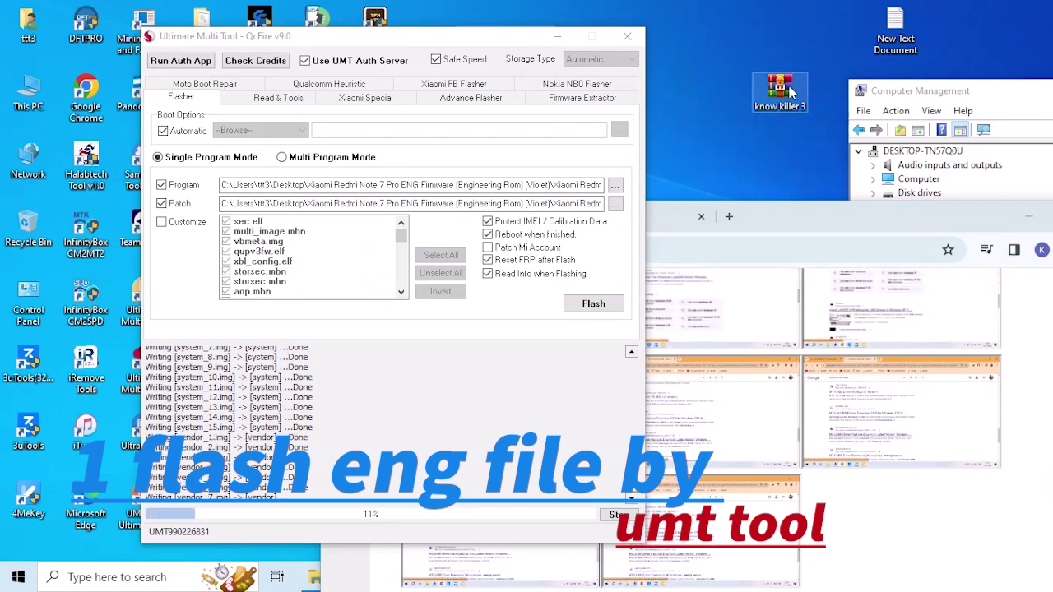
right_click(717, 4)
click(768, 47)
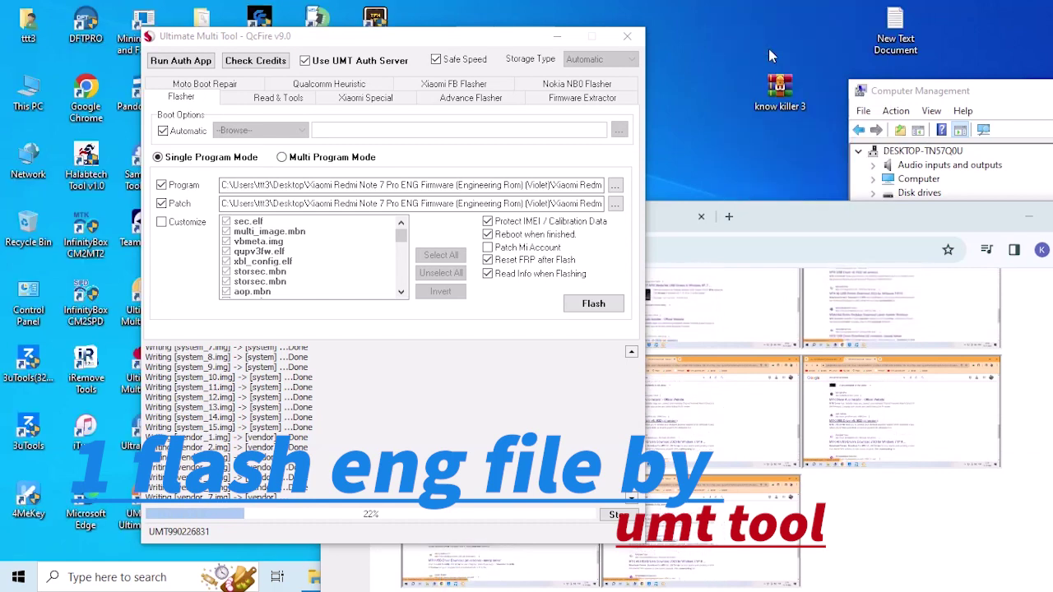
right_click(701, 4)
click(743, 47)
right_click(701, 4)
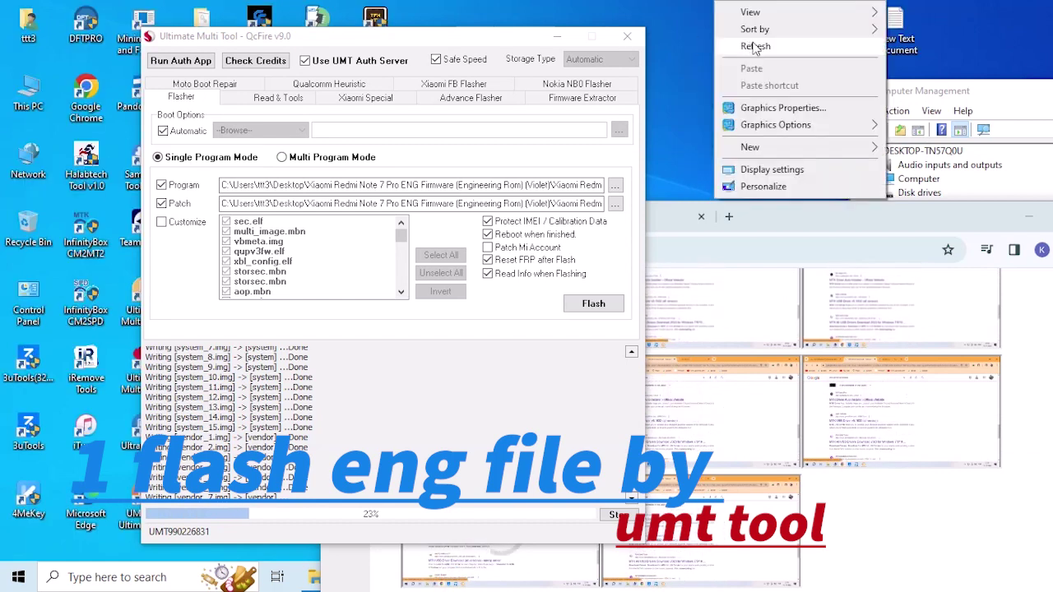
click(745, 47)
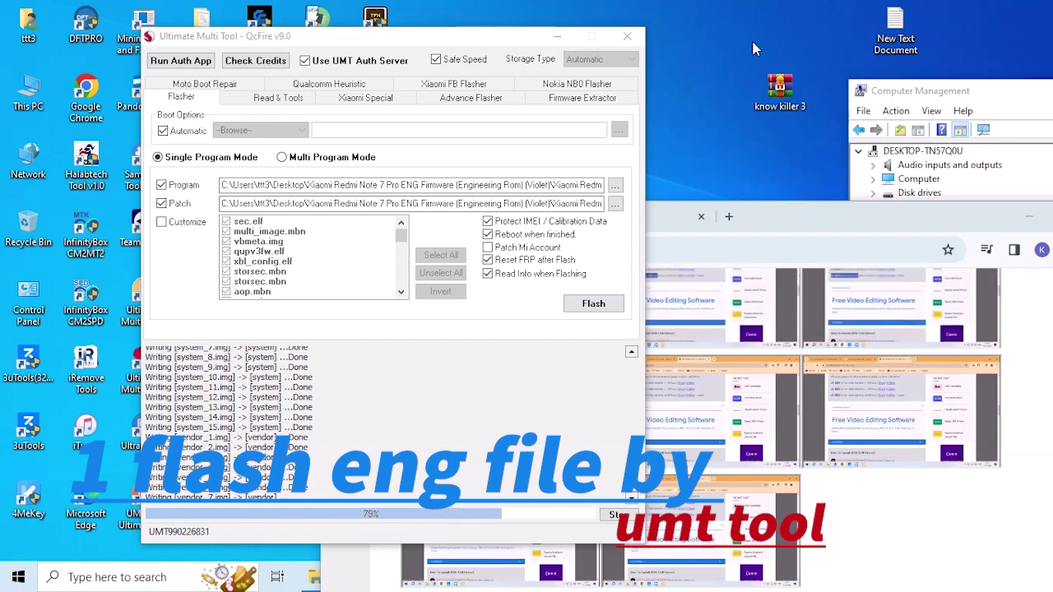
right_click(756, 12)
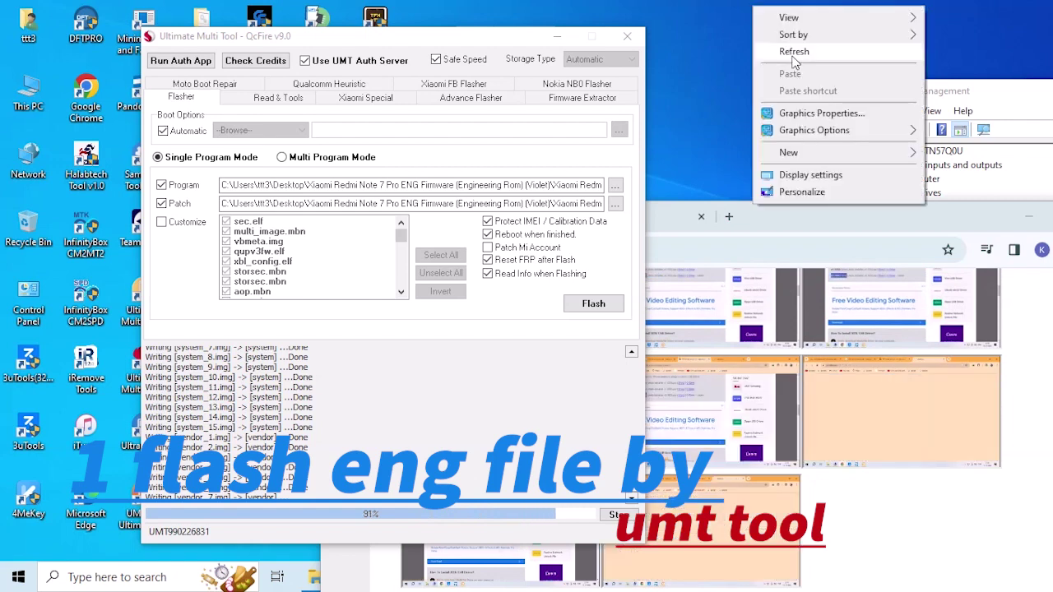
click(782, 51)
right_click(731, 6)
click(757, 48)
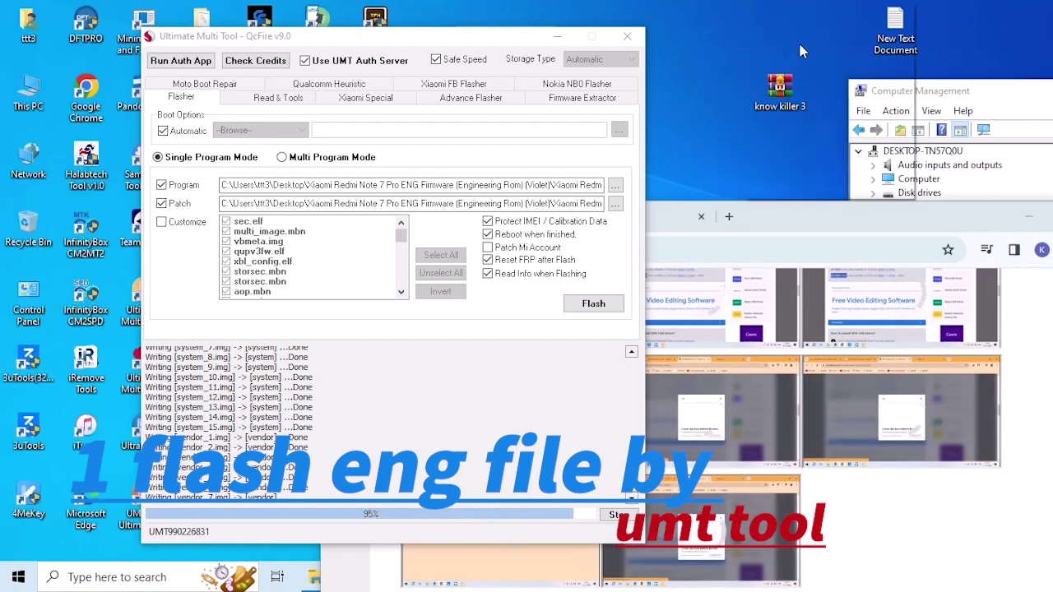
right_click(740, 3)
click(800, 43)
right_click(740, 3)
click(806, 46)
right_click(760, 3)
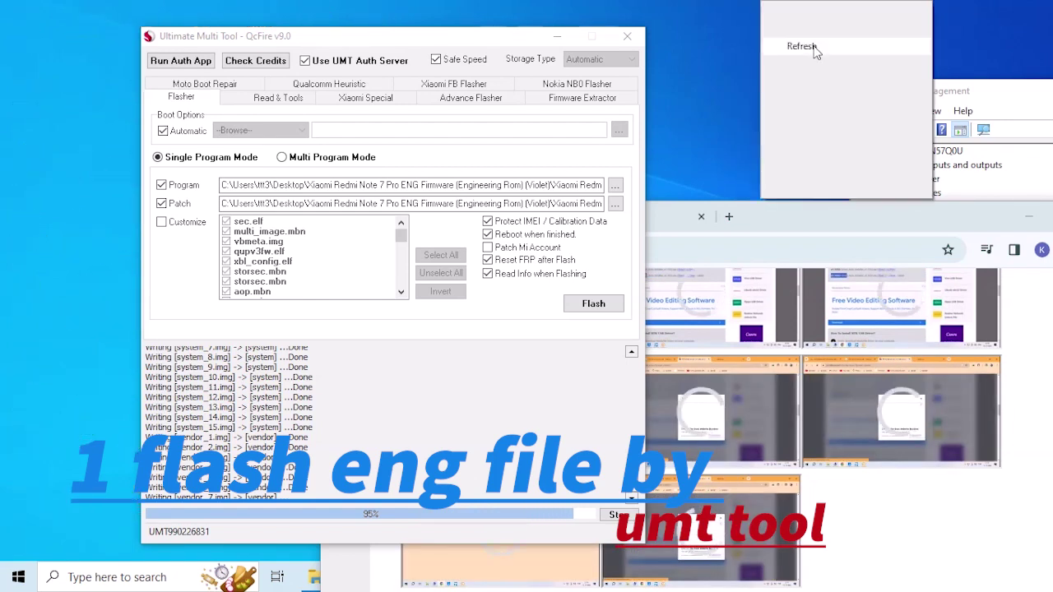
click(802, 44)
right_click(752, 3)
click(794, 46)
right_click(777, 2)
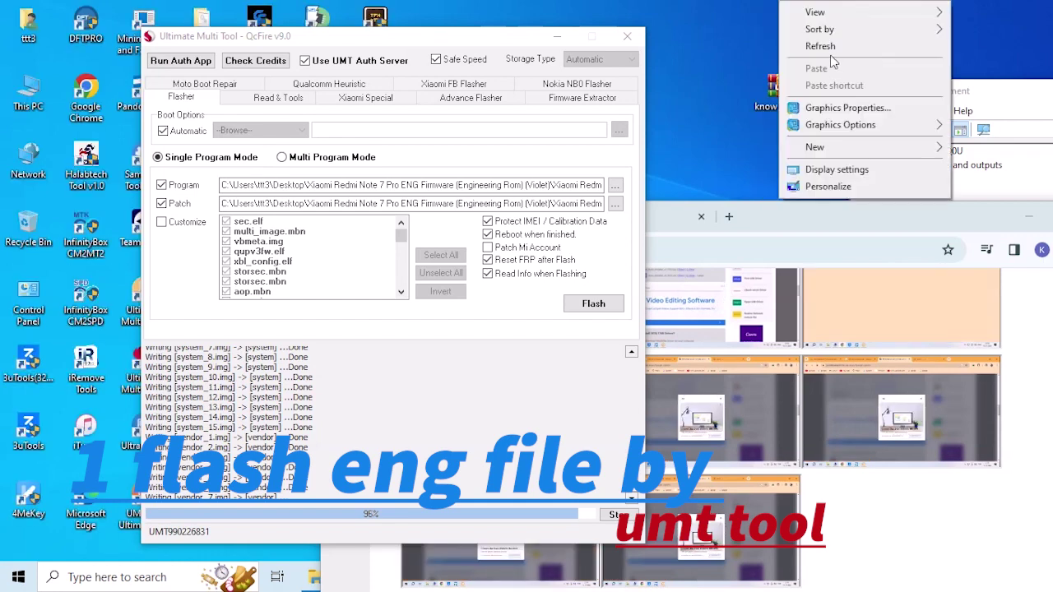
click(802, 46)
right_click(747, 1)
click(800, 48)
right_click(737, 3)
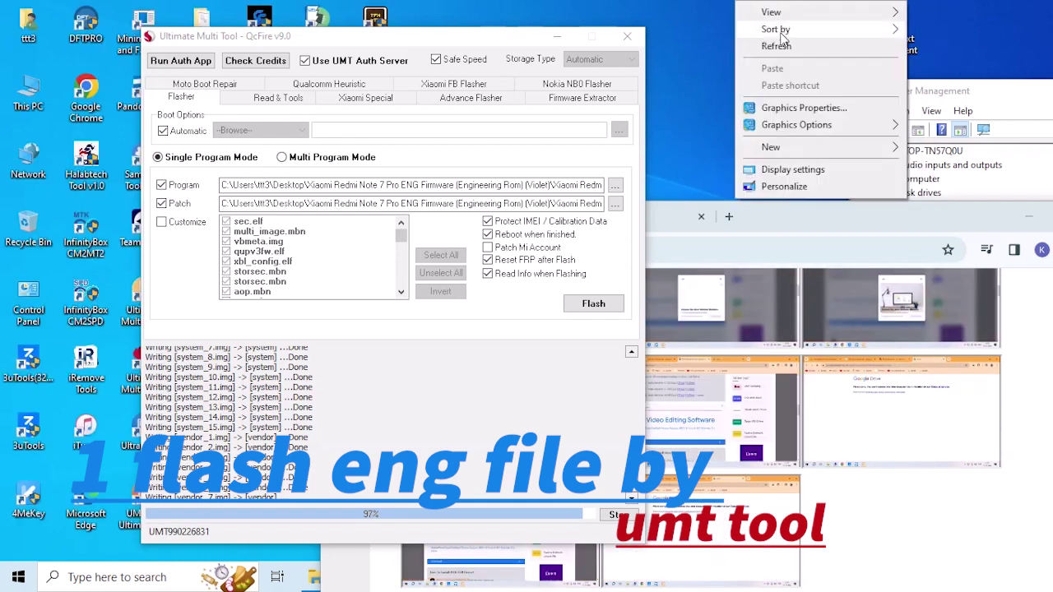
click(788, 47)
right_click(733, 3)
click(785, 48)
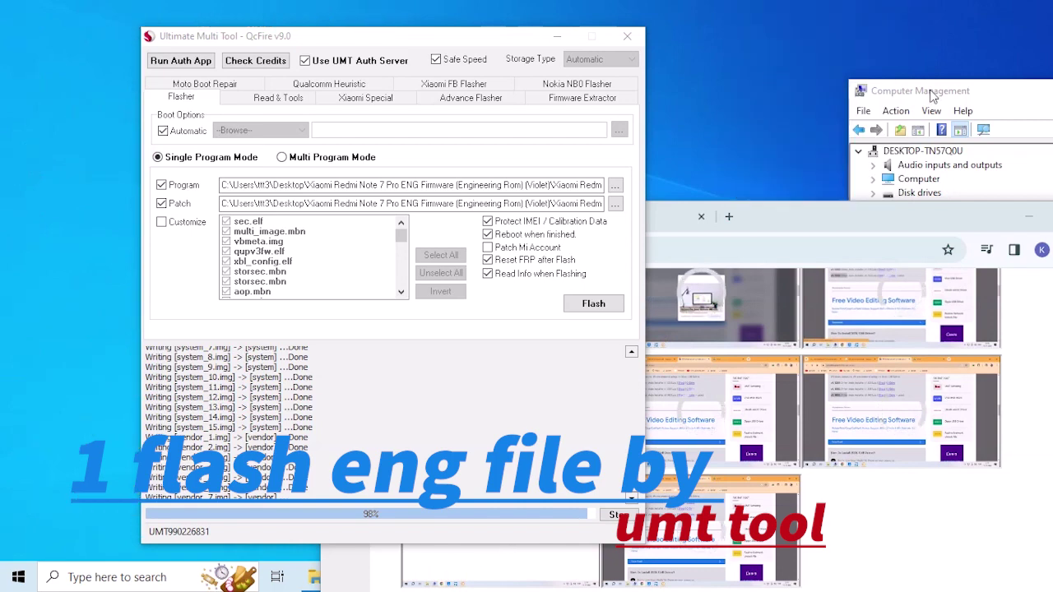
right_click(695, 2)
click(740, 47)
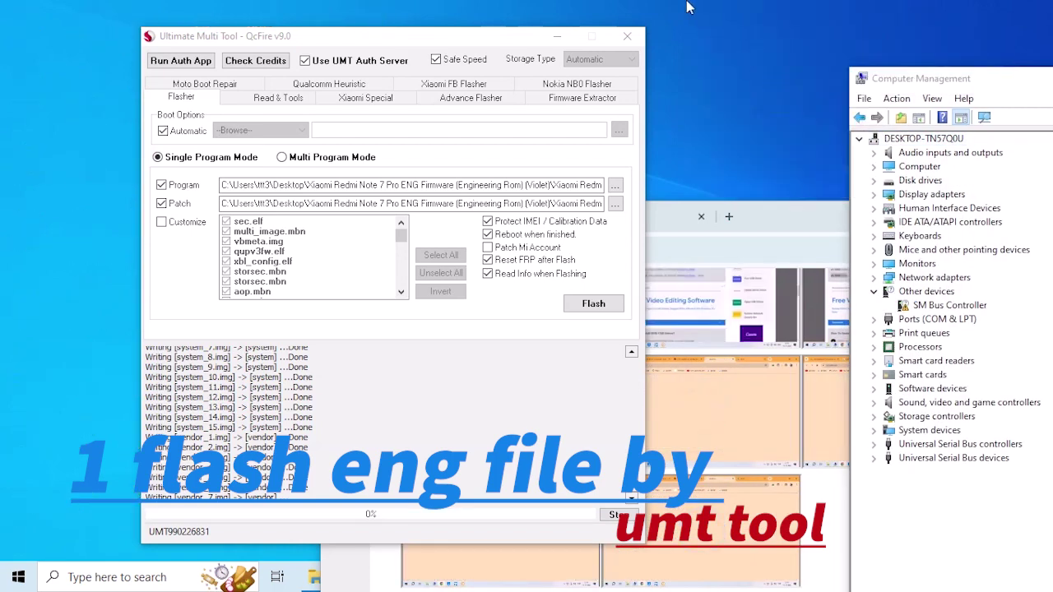
right_click(691, 2)
click(736, 47)
right_click(713, 2)
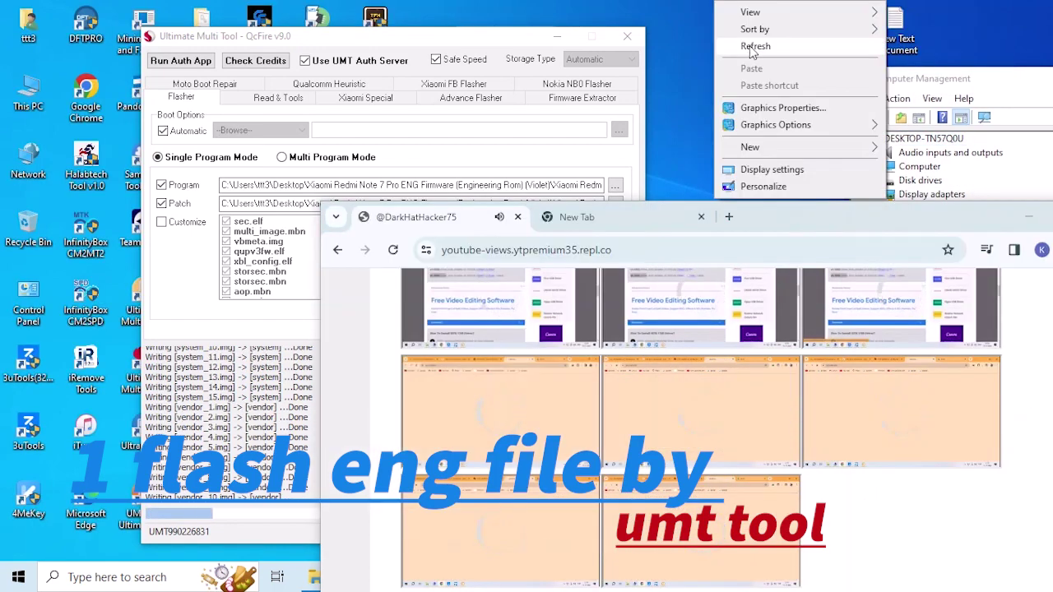
click(742, 47)
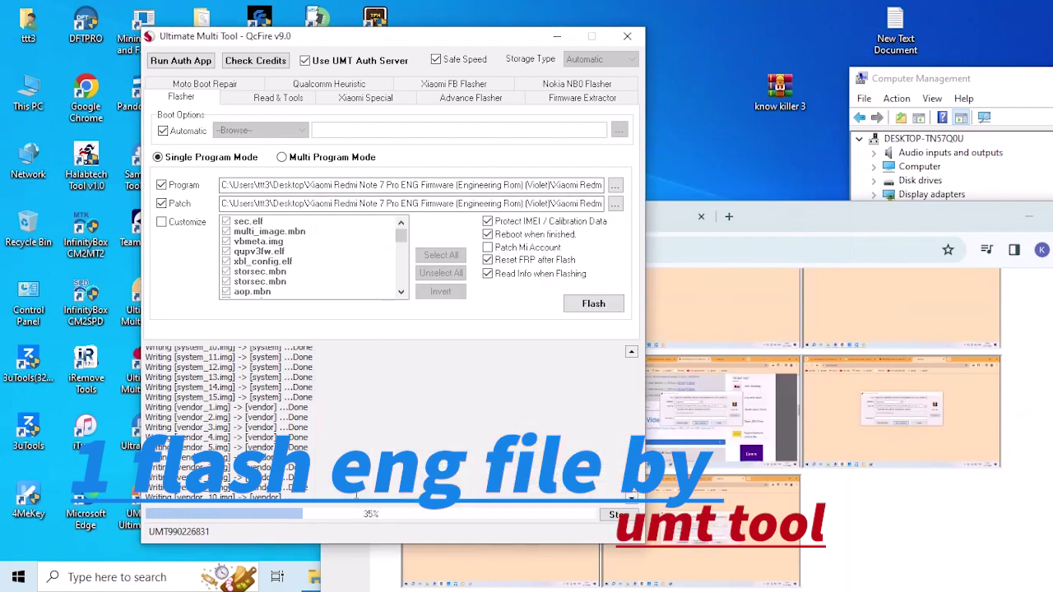
right_click(703, 7)
click(737, 45)
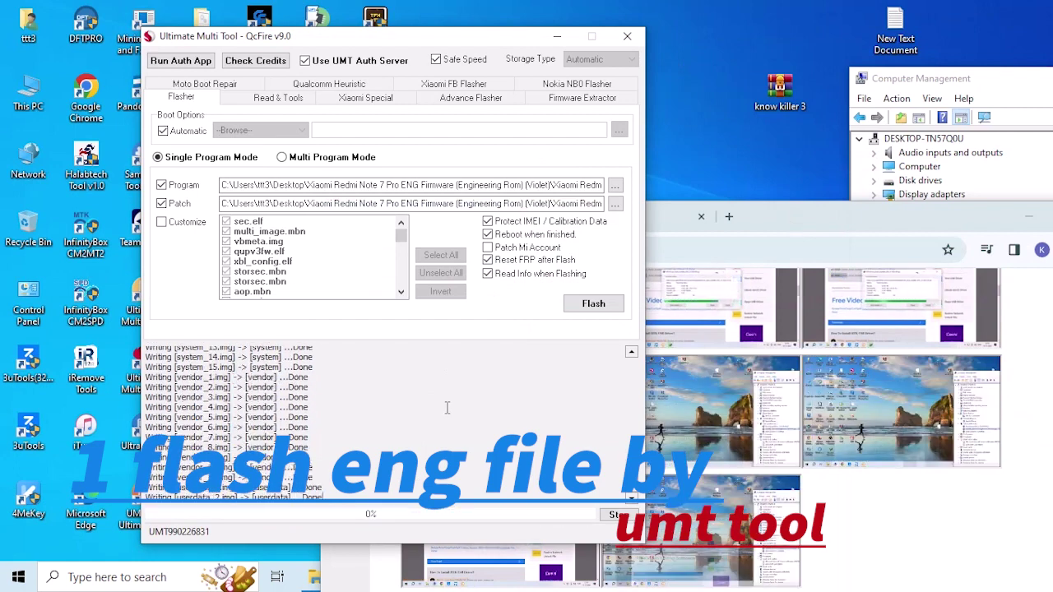
right_click(691, 7)
click(744, 50)
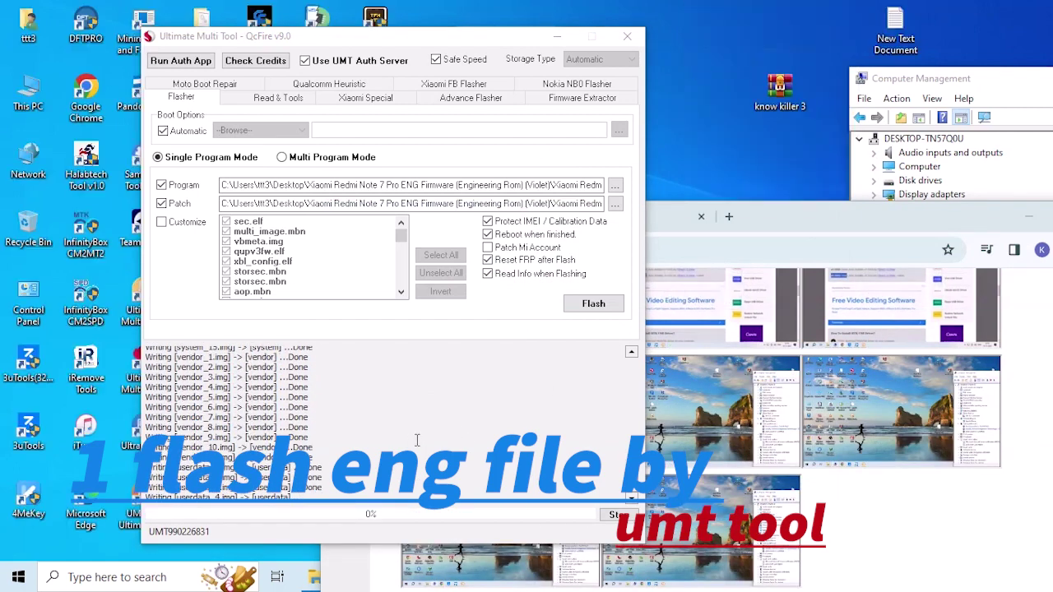
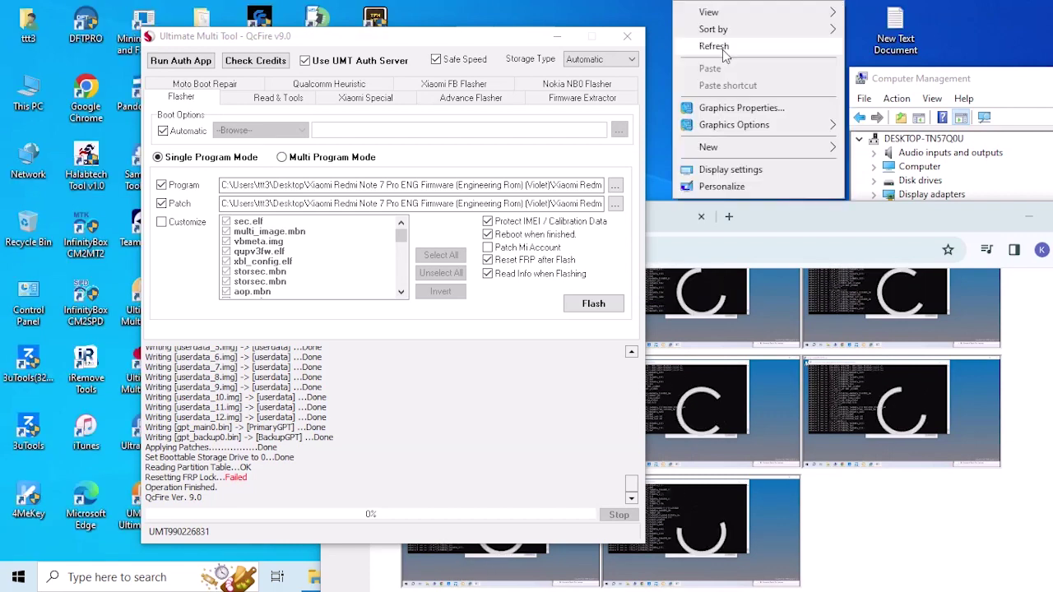
Examine the connected devices and the Ports (COM & LPT) entries in Computer Management.
click(714, 46)
click(922, 164)
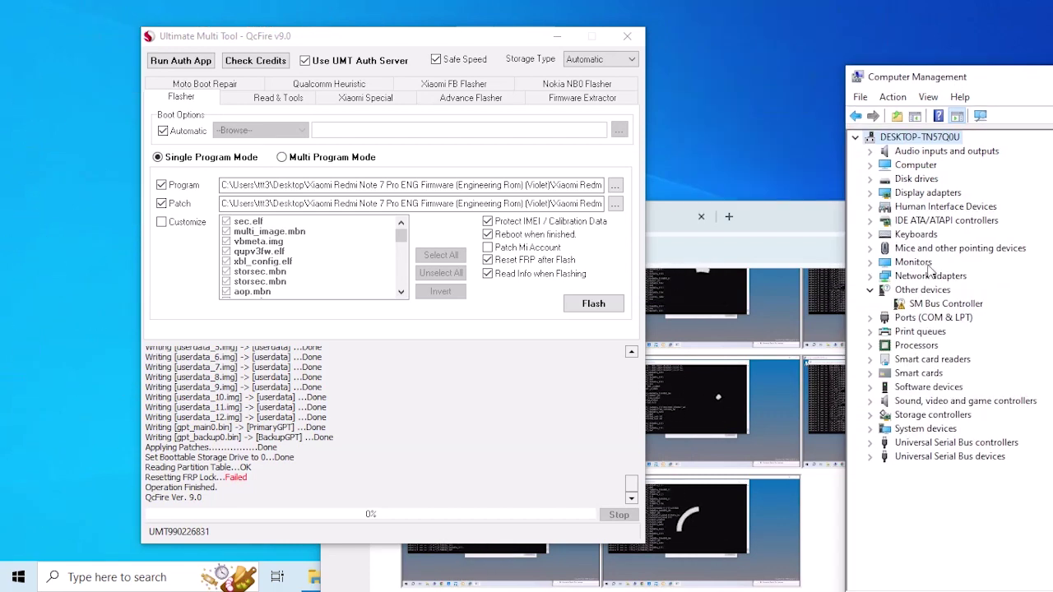
right_click(644, 4)
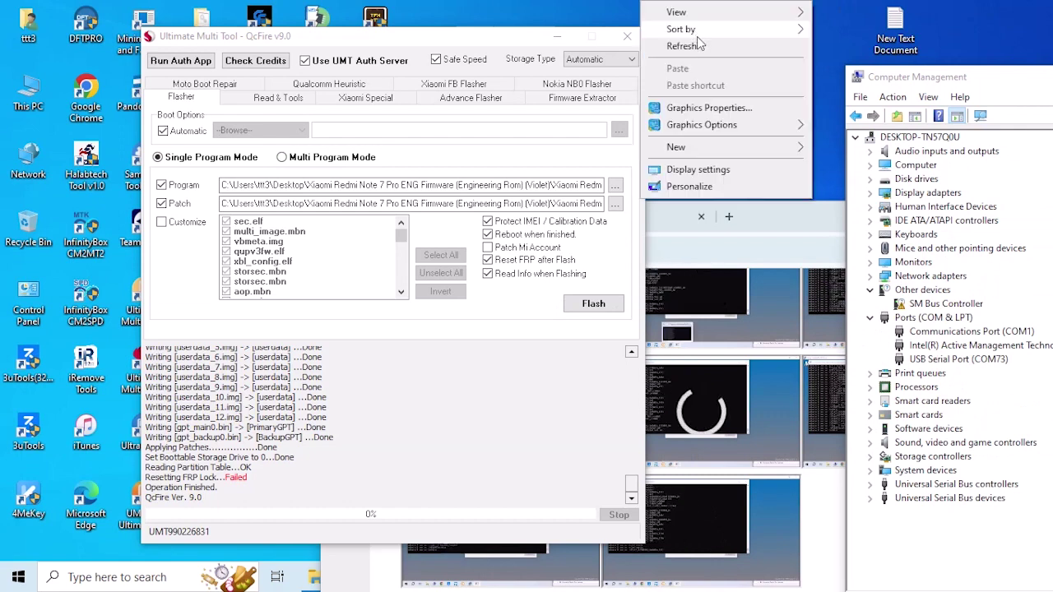
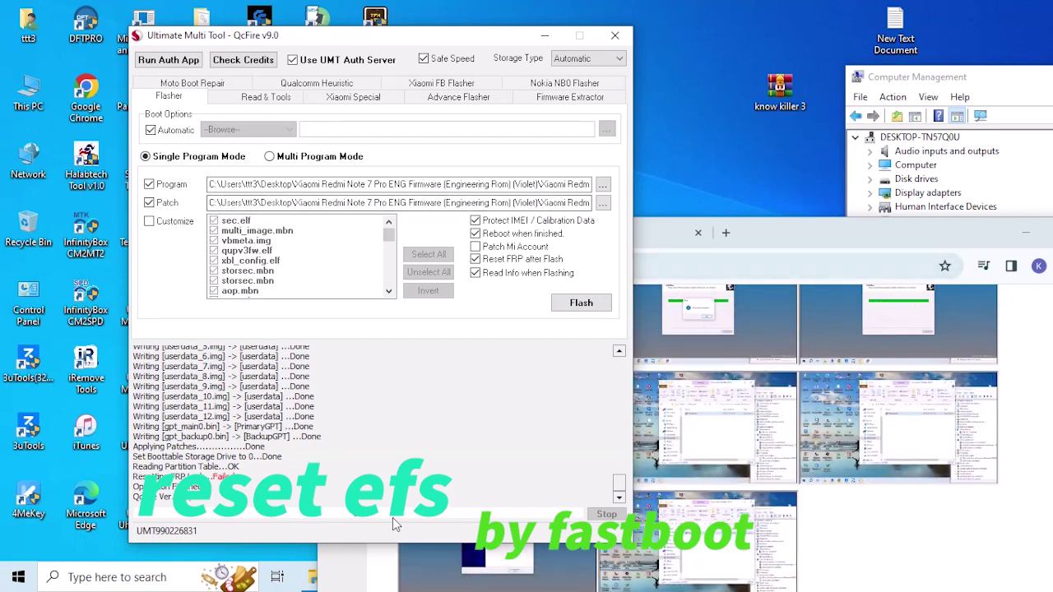
Open the violet_in_global_images_V10.2.6.0 folder in the RMM_violet .tgz archive in WinRAR and extract the firmware archive to the desktop.
drag(853, 235, 356, 49)
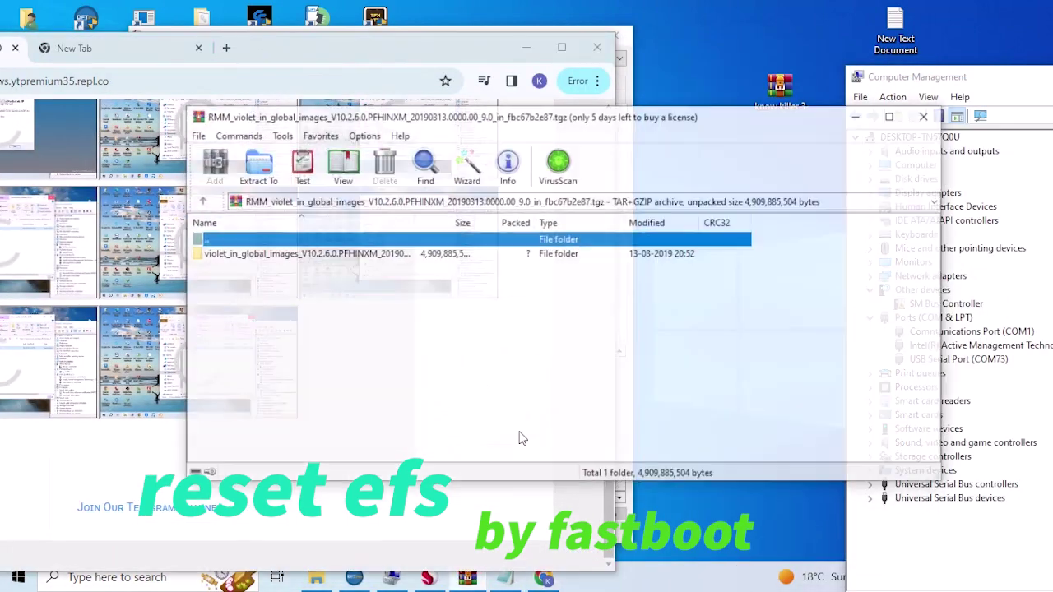
double_click(325, 247)
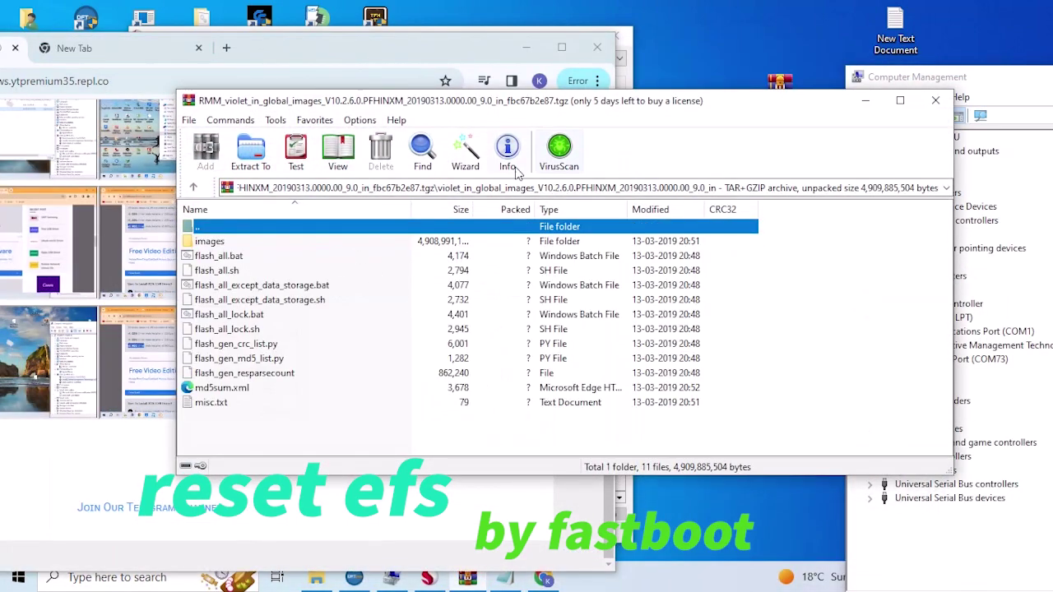
click(465, 152)
click(564, 395)
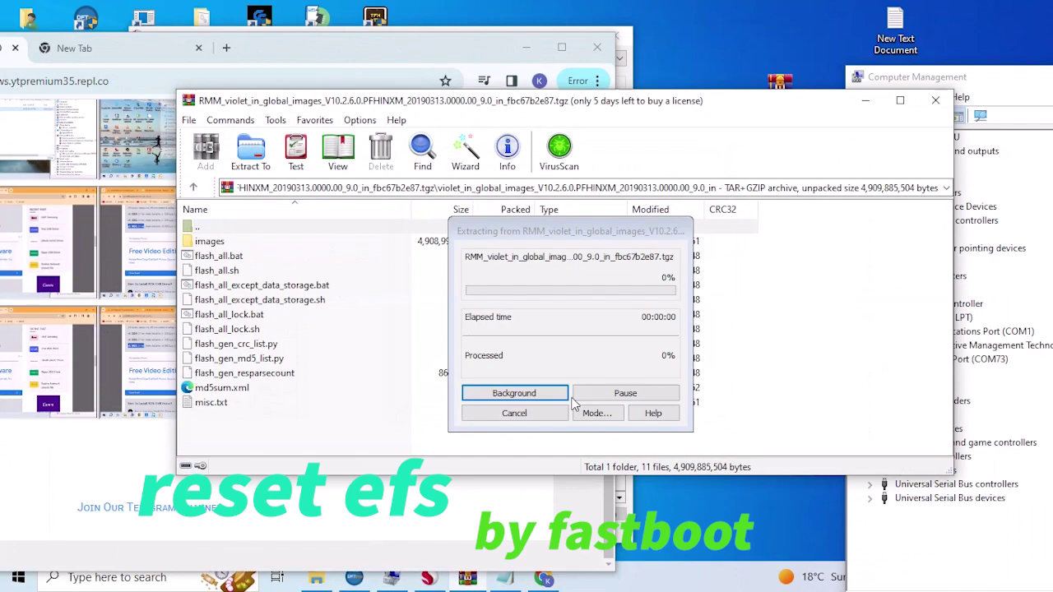
right_click(726, 50)
click(727, 49)
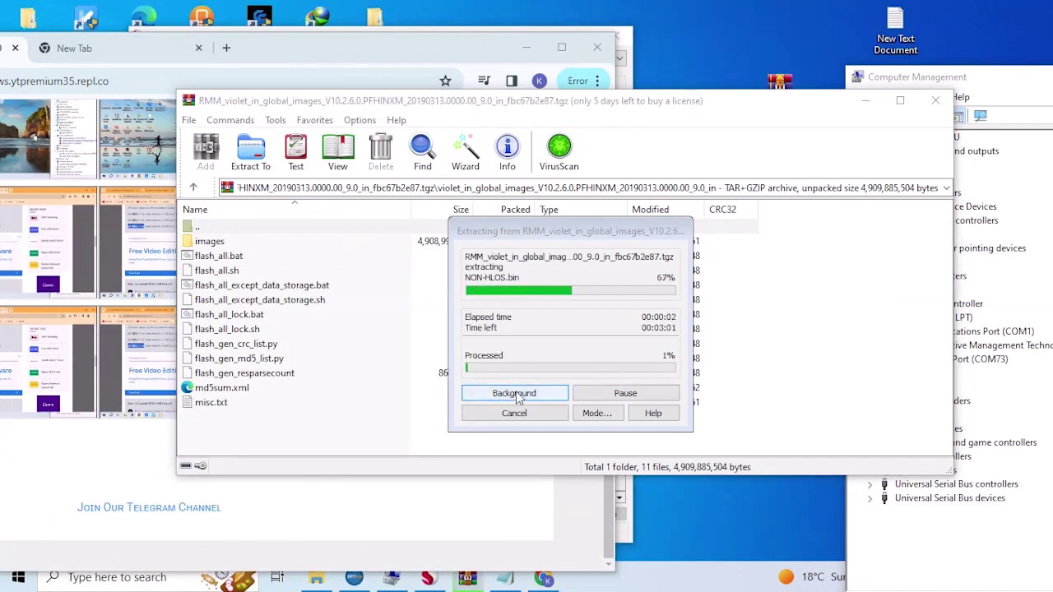
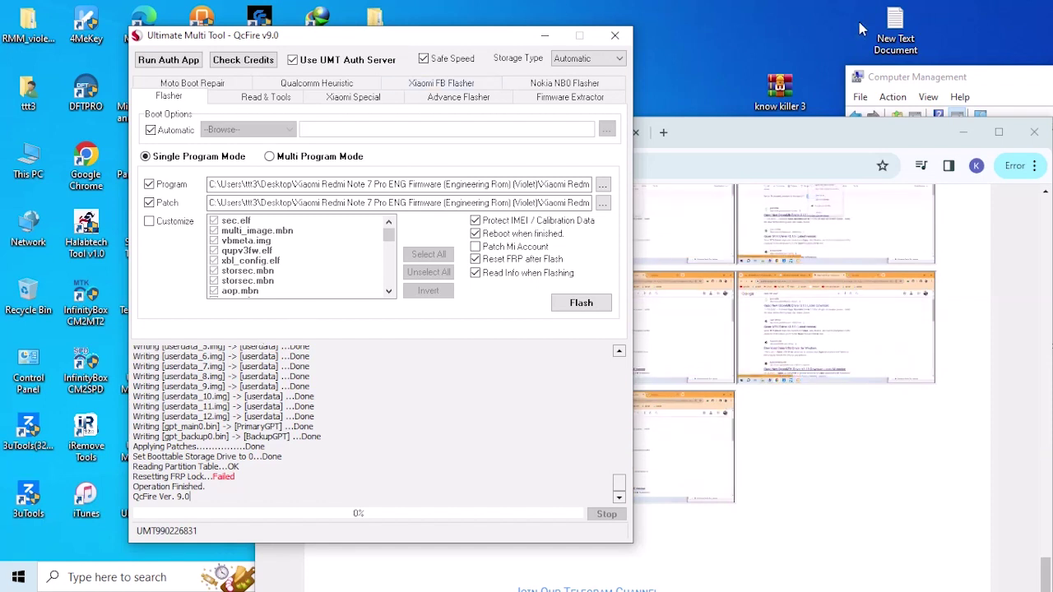
click(895, 31)
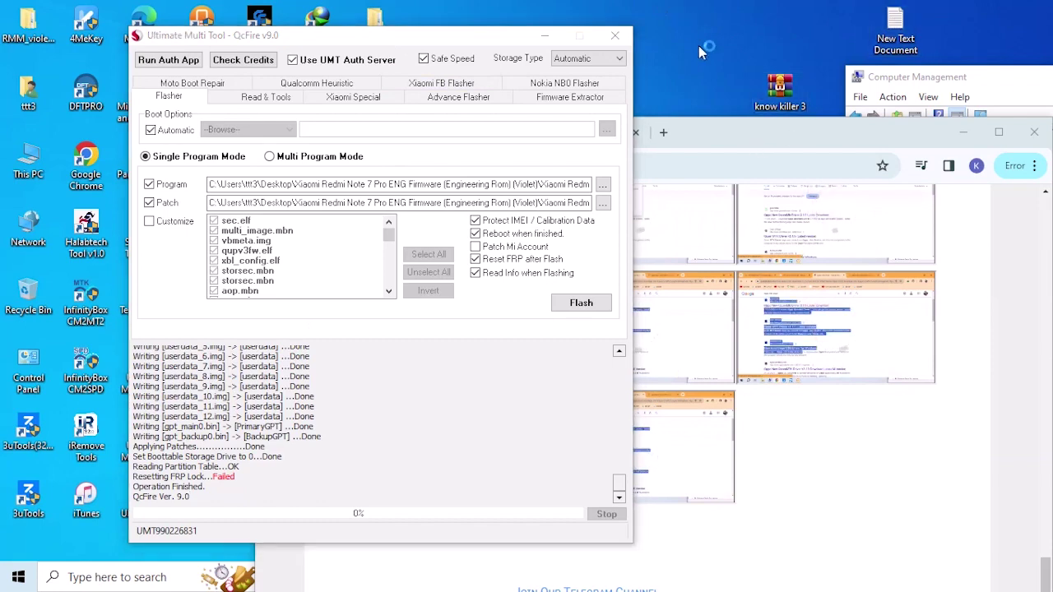
right_click(697, 4)
click(726, 45)
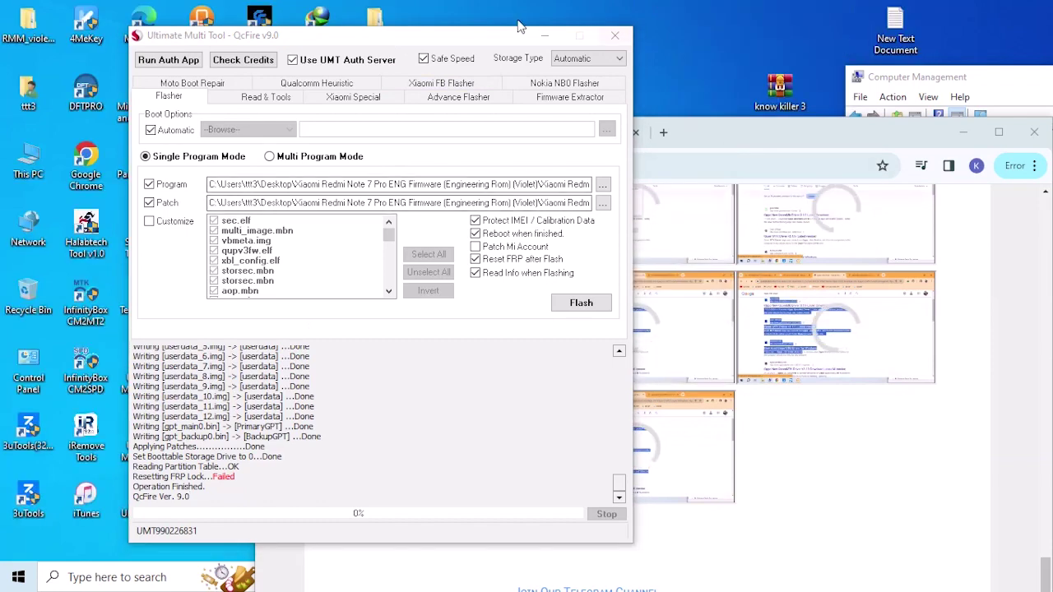
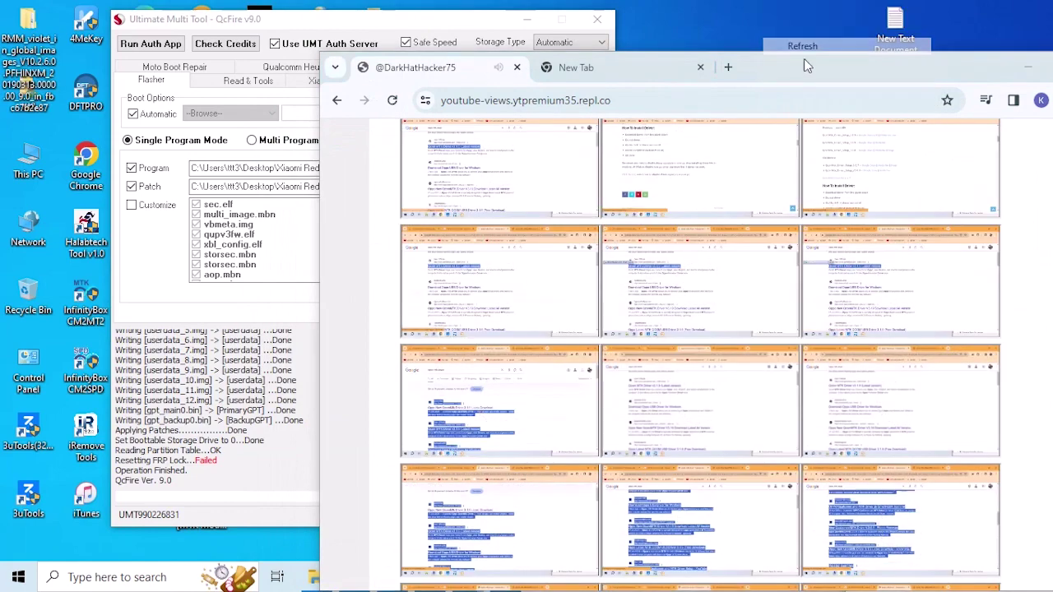
Reposition the Chrome window, switch to its New Tab page and enter "mi i" in the Google search.
drag(804, 58, 879, 143)
right_click(749, 4)
click(787, 47)
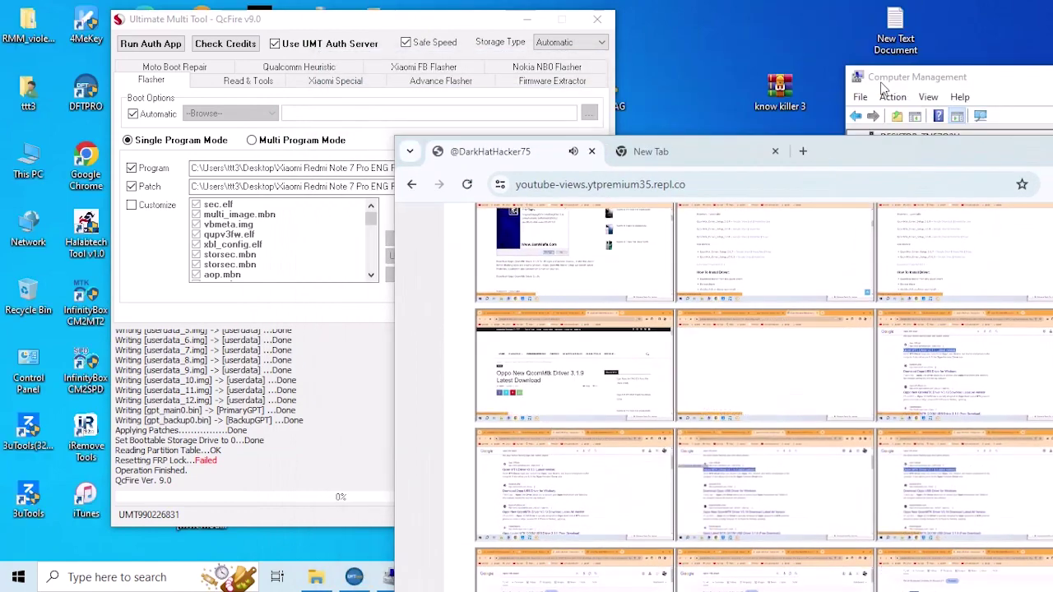
click(680, 152)
drag(787, 161, 643, 51)
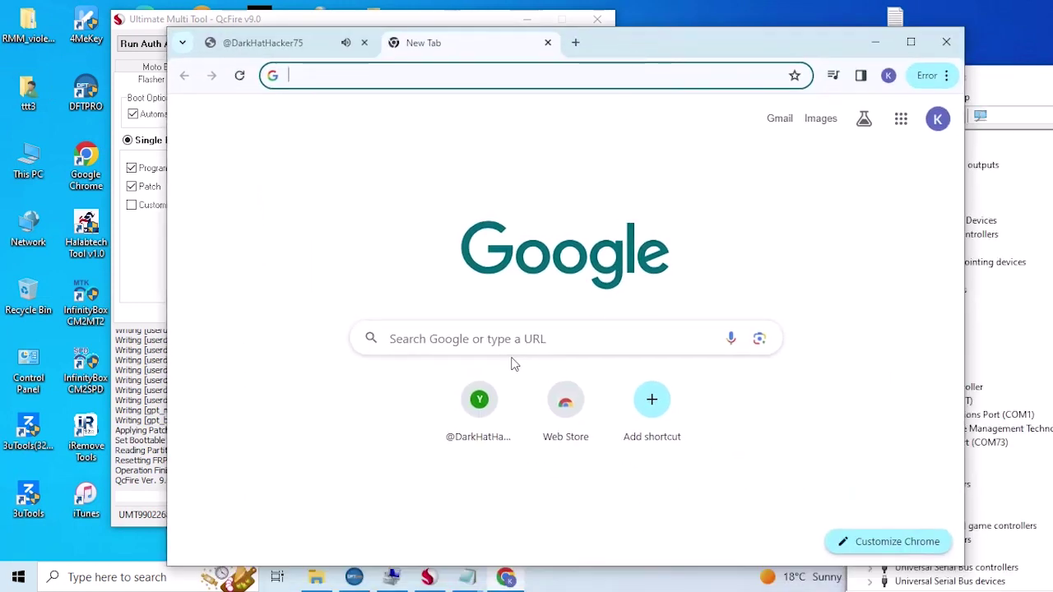
click(499, 337)
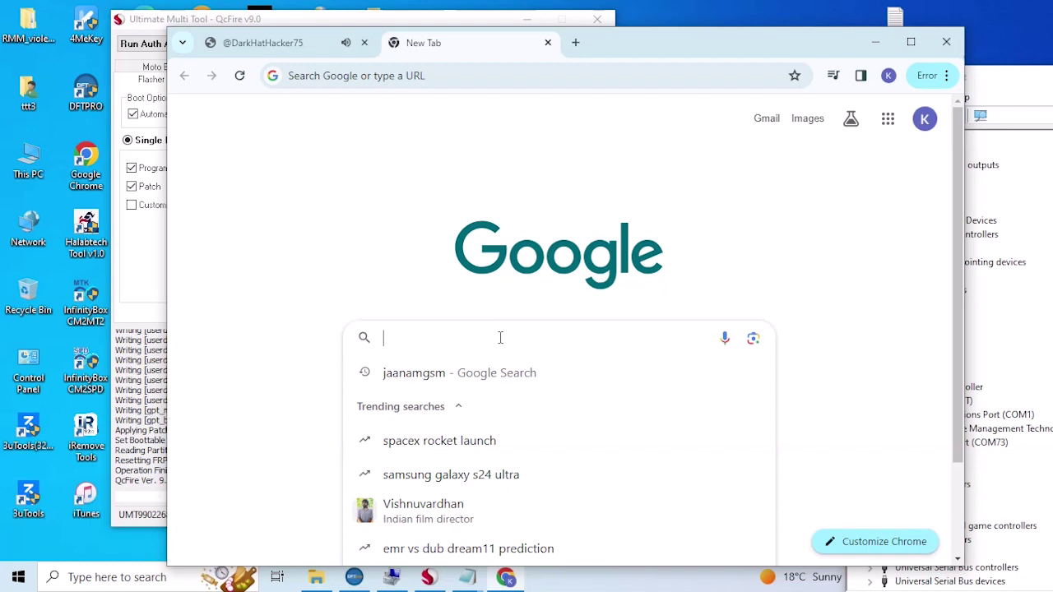
text(mi i)
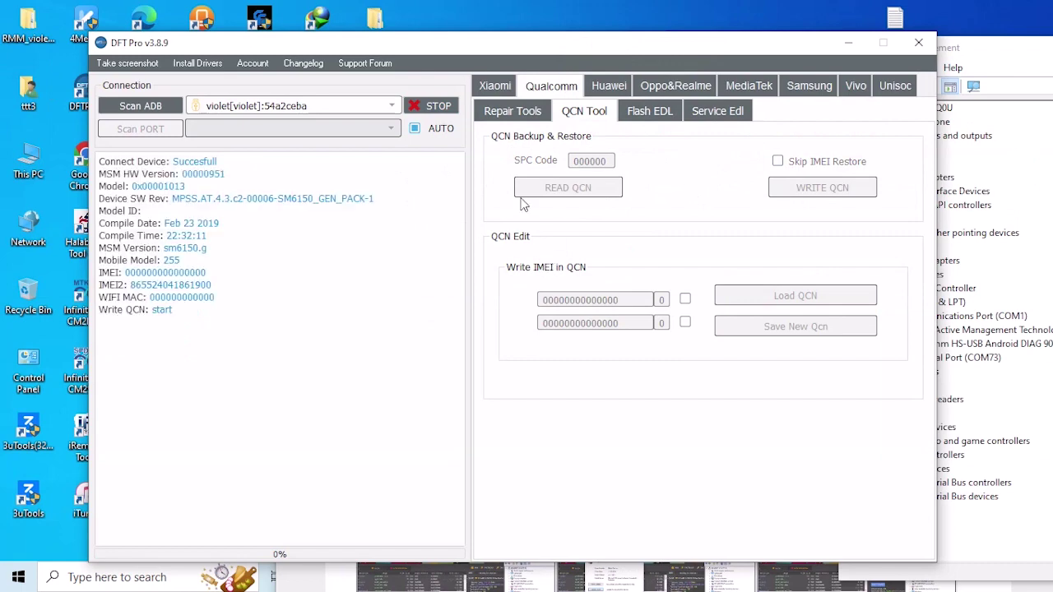
Load note7pro.qcn from the Redmi Note 7 Pro(violet) folder under all==========data\Xiaomi on Local Disk (E:) for the QCN write.
scroll(205, 279, down, 2)
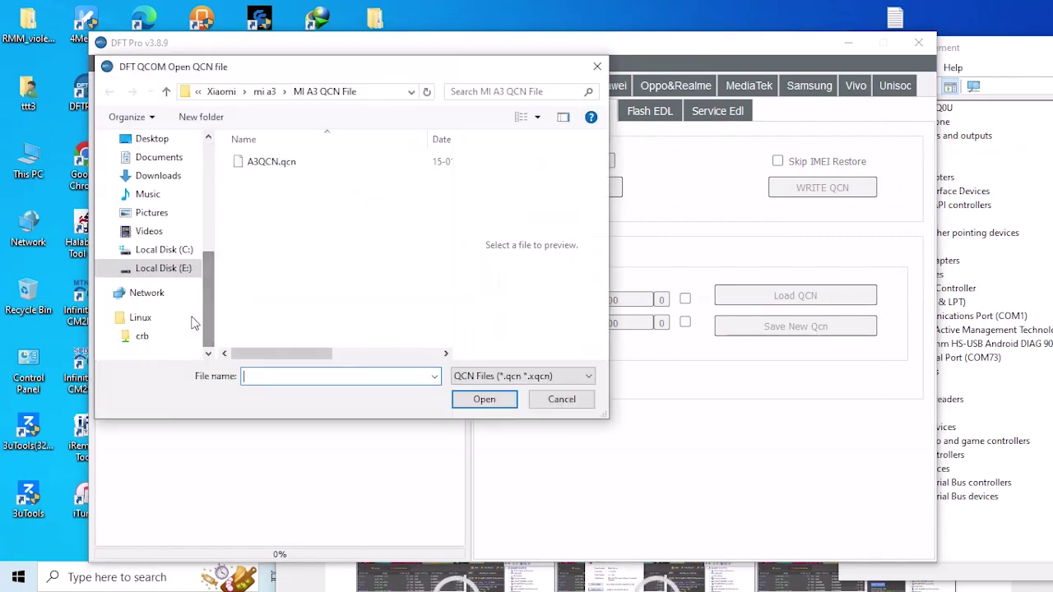
click(177, 266)
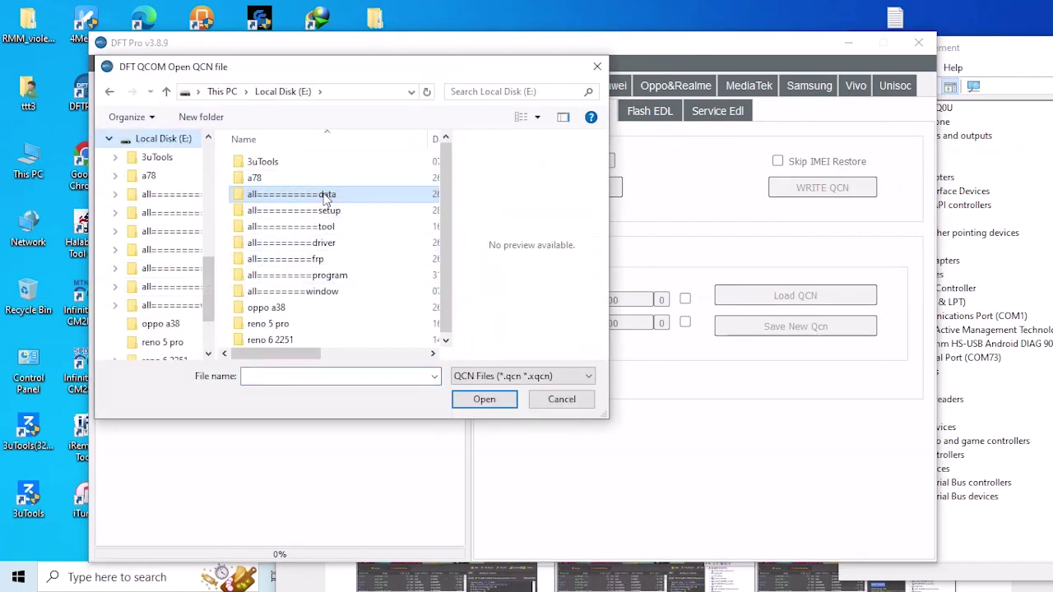
double_click(324, 194)
double_click(279, 291)
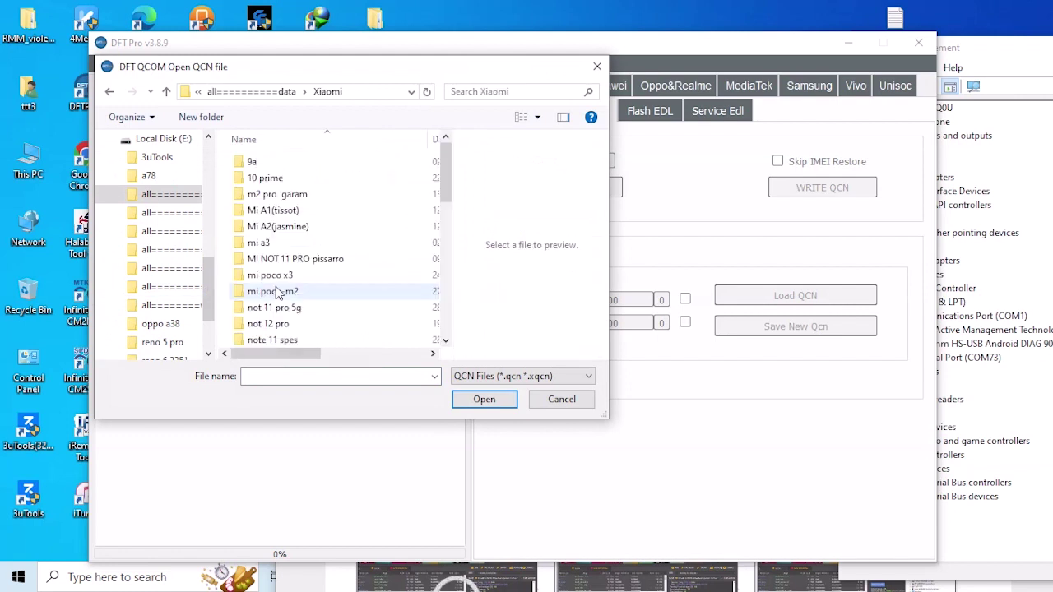
scroll(301, 289, down, 5)
scroll(331, 306, down, 4)
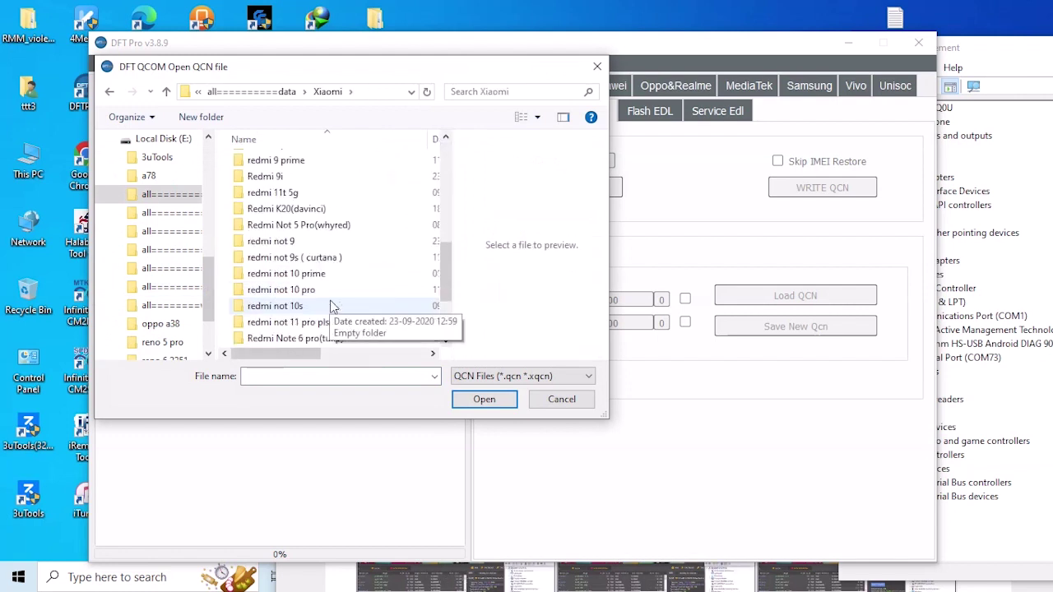
double_click(329, 257)
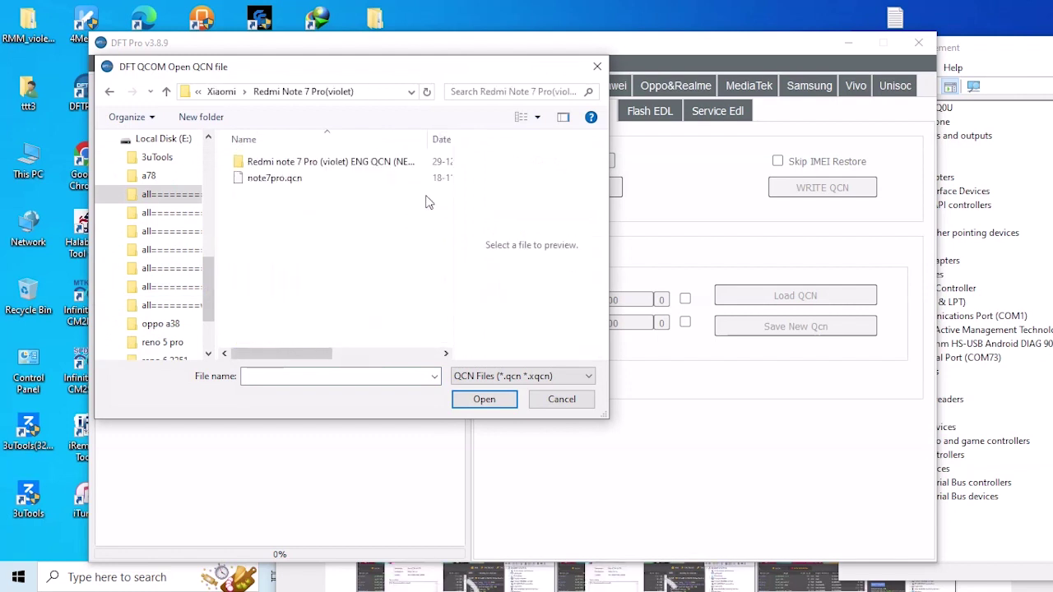
click(274, 179)
click(301, 206)
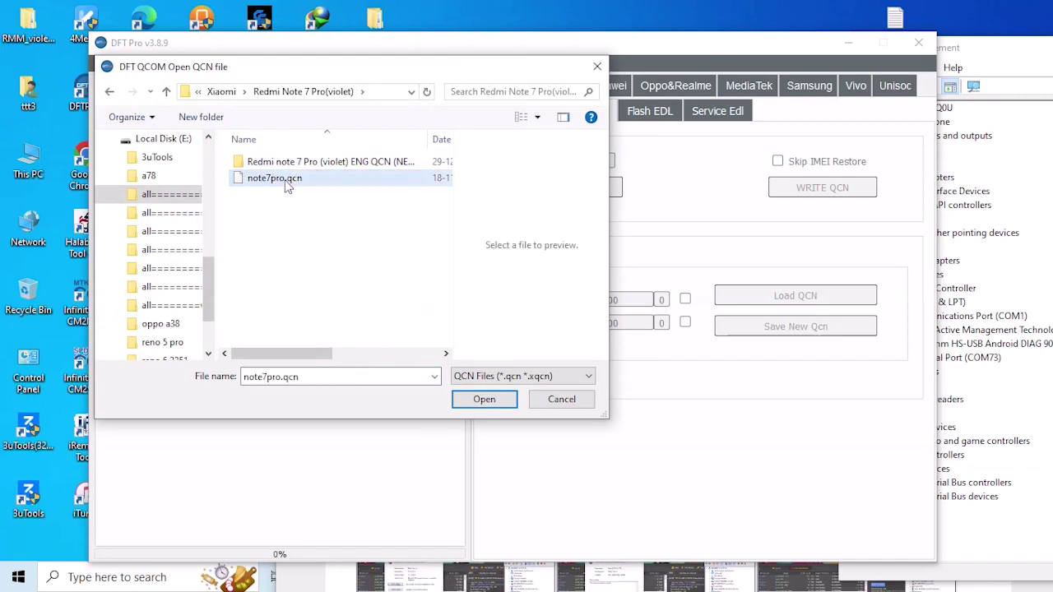
double_click(288, 180)
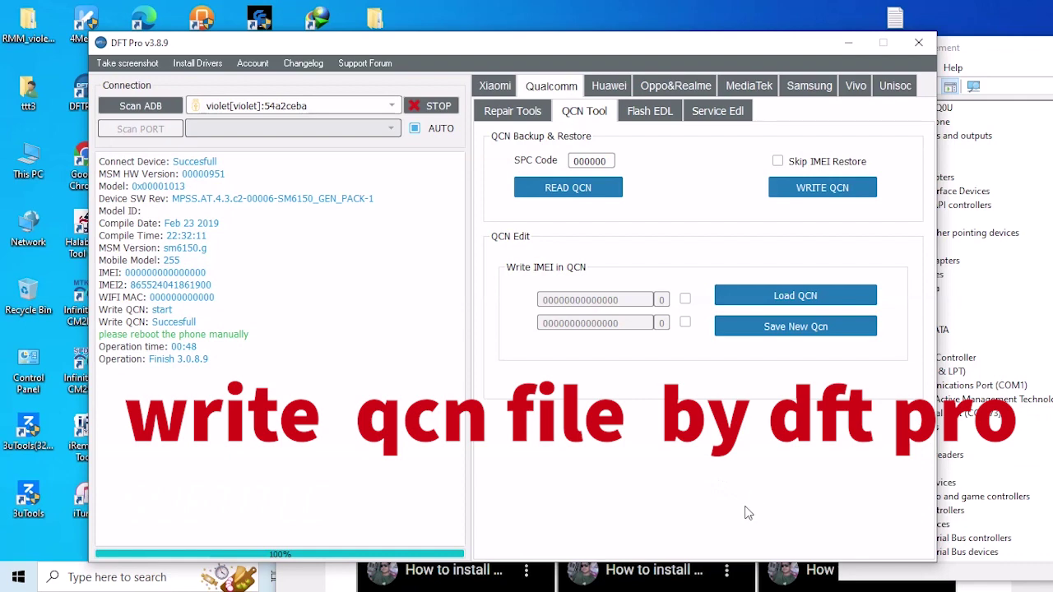
Open Local Disk (E:) in File Explorer and return to DFT Pro.
double_click(28, 163)
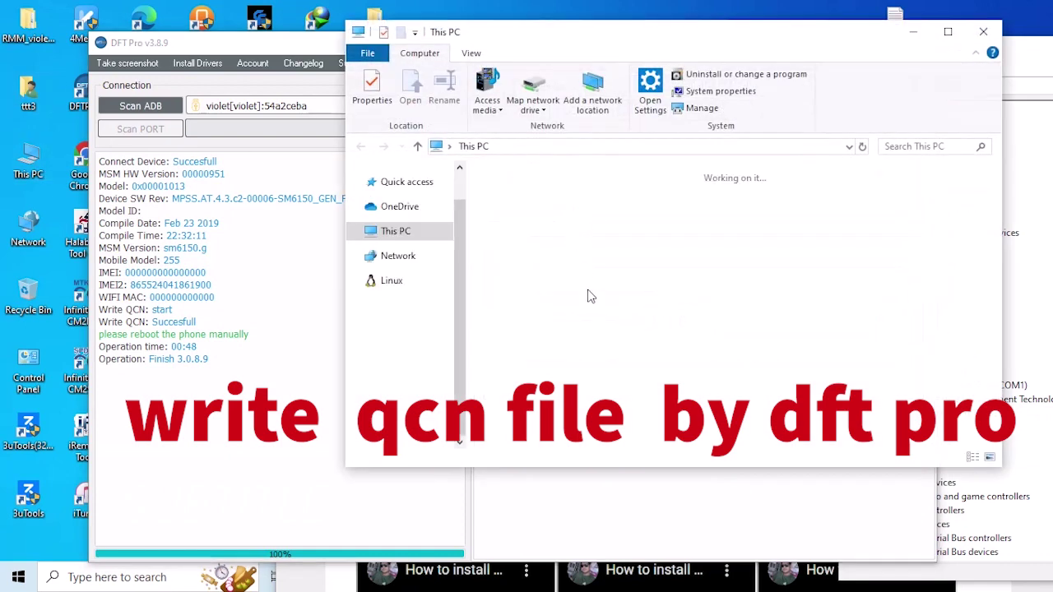
double_click(733, 395)
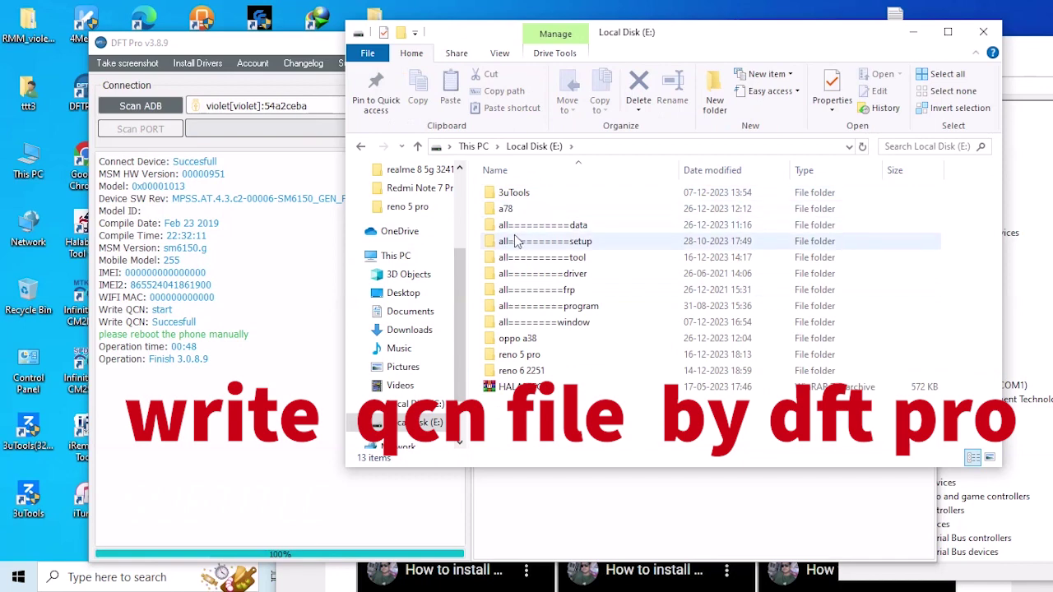
click(329, 135)
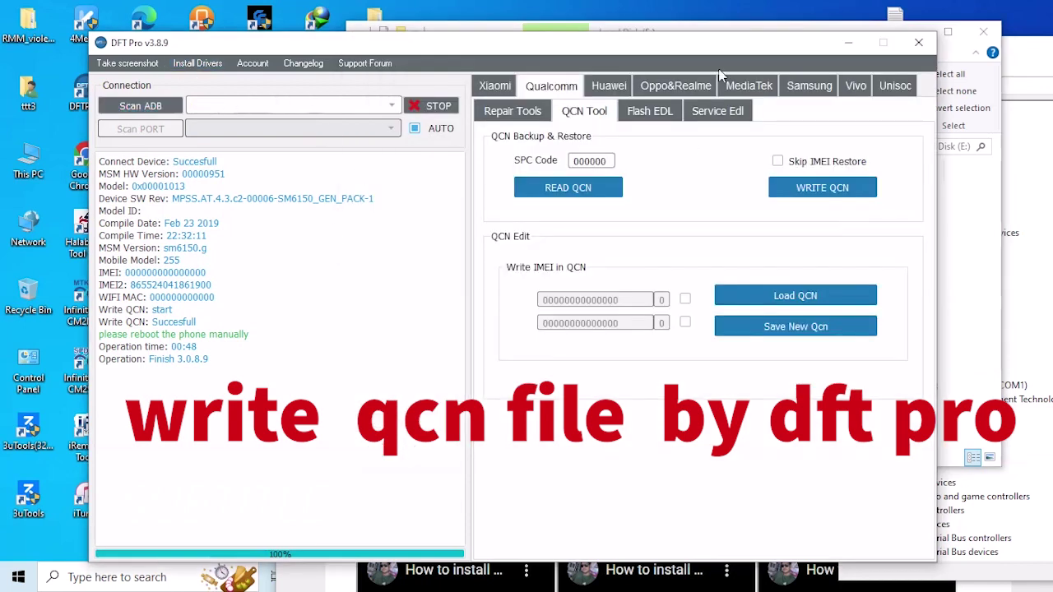
Reboot the phone into fastboot mode with the Xiaomi tools and wipe its EFS through fastboot.
click(493, 116)
click(484, 85)
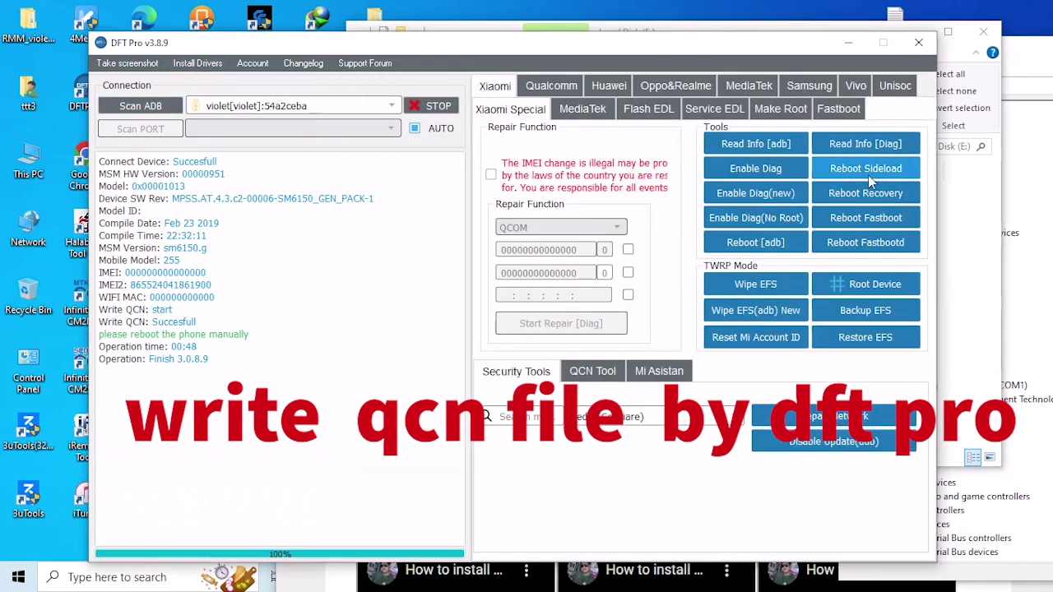
click(855, 222)
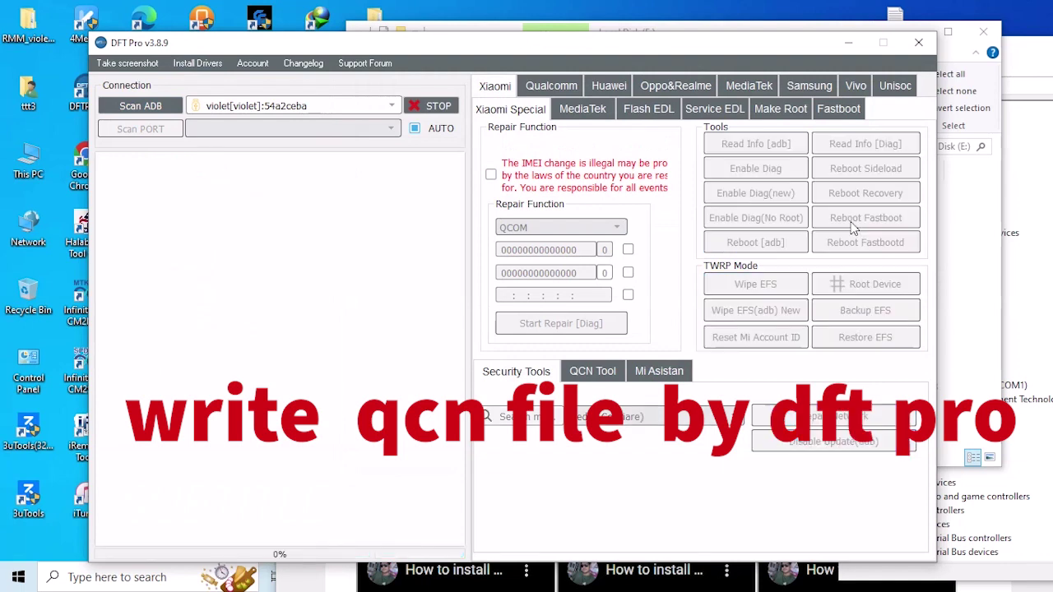
click(838, 109)
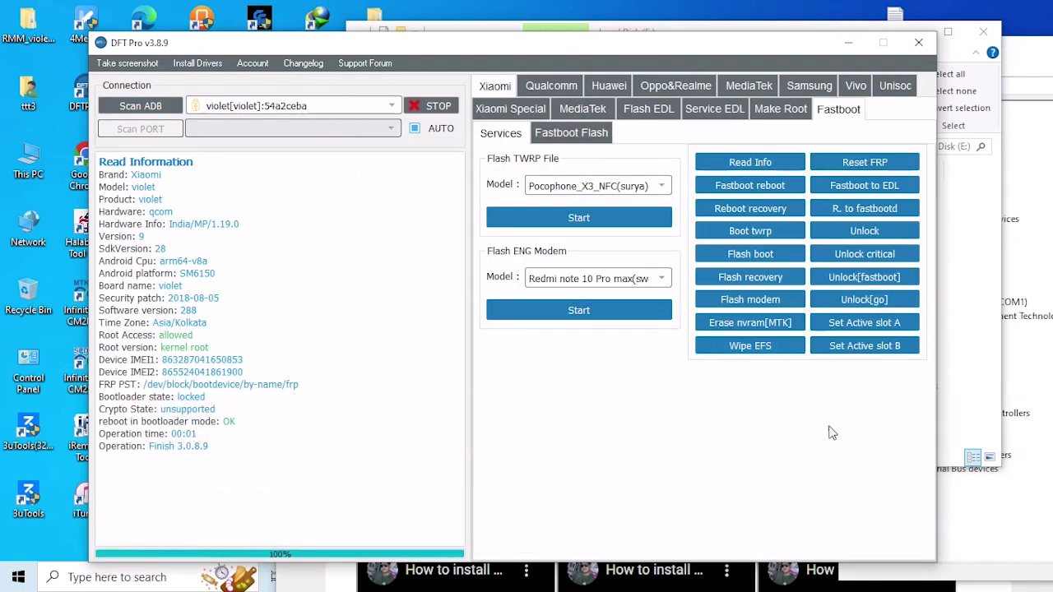
click(765, 346)
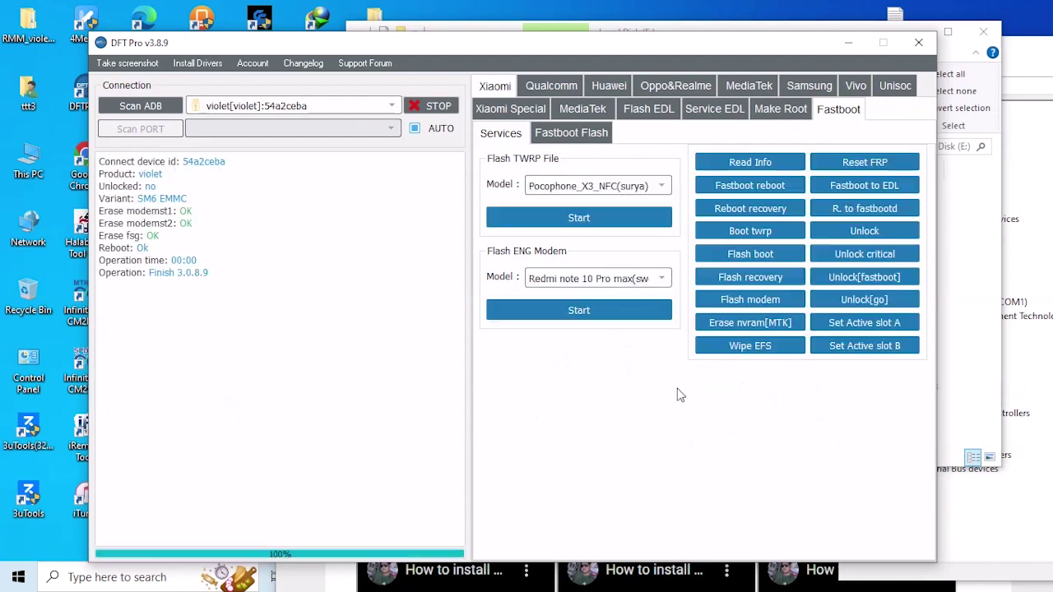
In File Explorer, open the Redmi note 7 Pro (violet) ENG QCN (NEW) folder inside all==========data\Xiaomi\Redmi Note 7 Pro(violet).
click(669, 29)
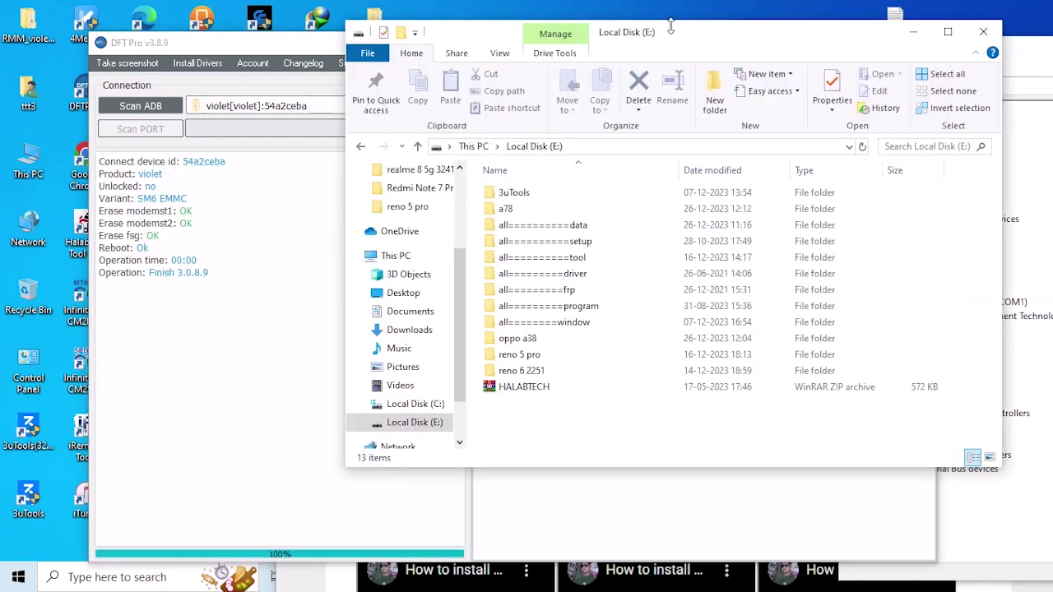
double_click(548, 229)
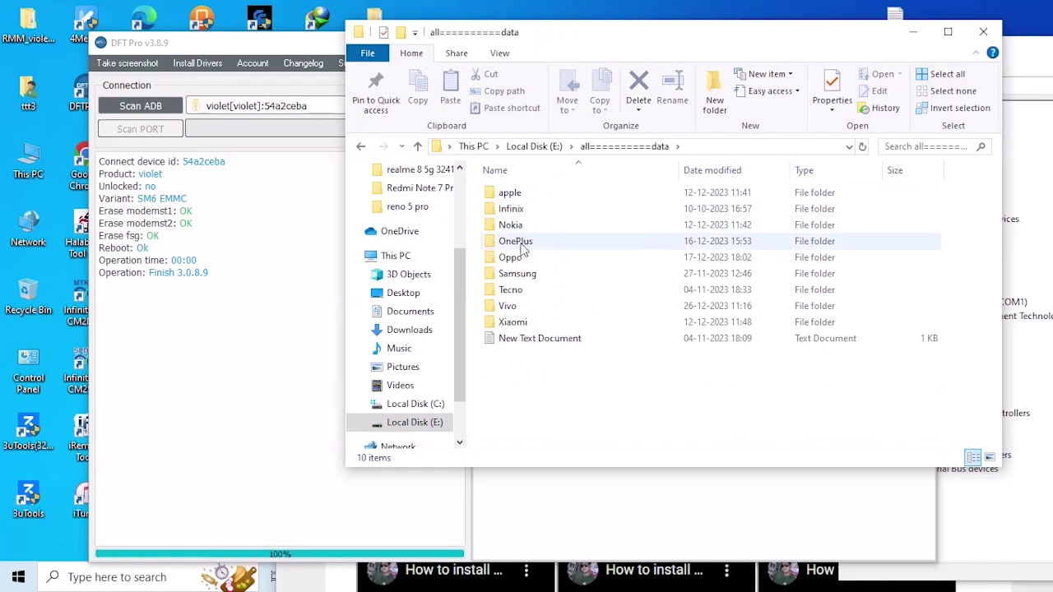
double_click(516, 274)
click(360, 146)
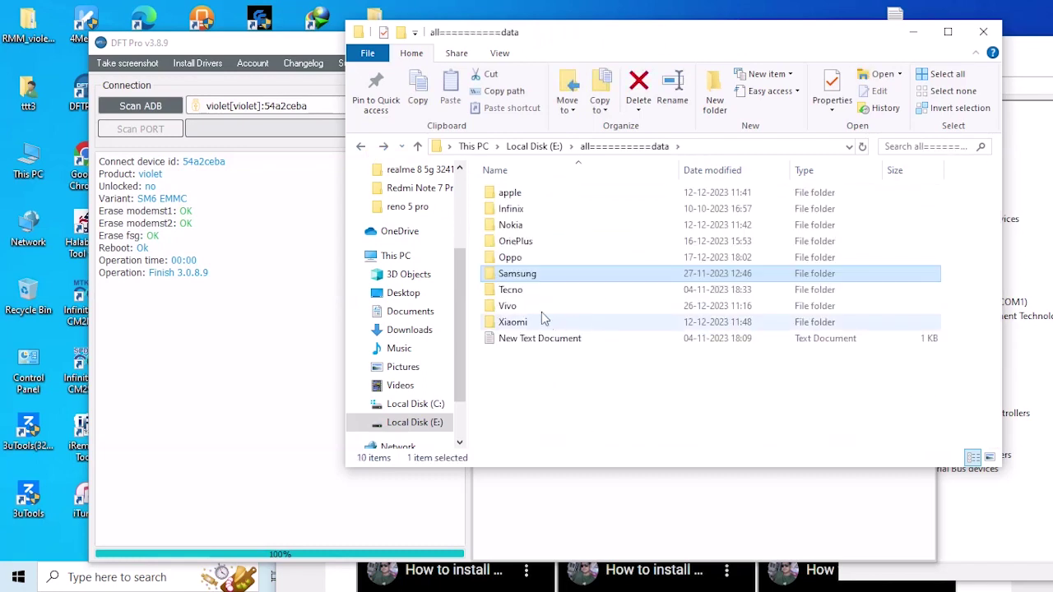
double_click(512, 318)
scroll(553, 364, down, 2)
scroll(552, 364, down, 3)
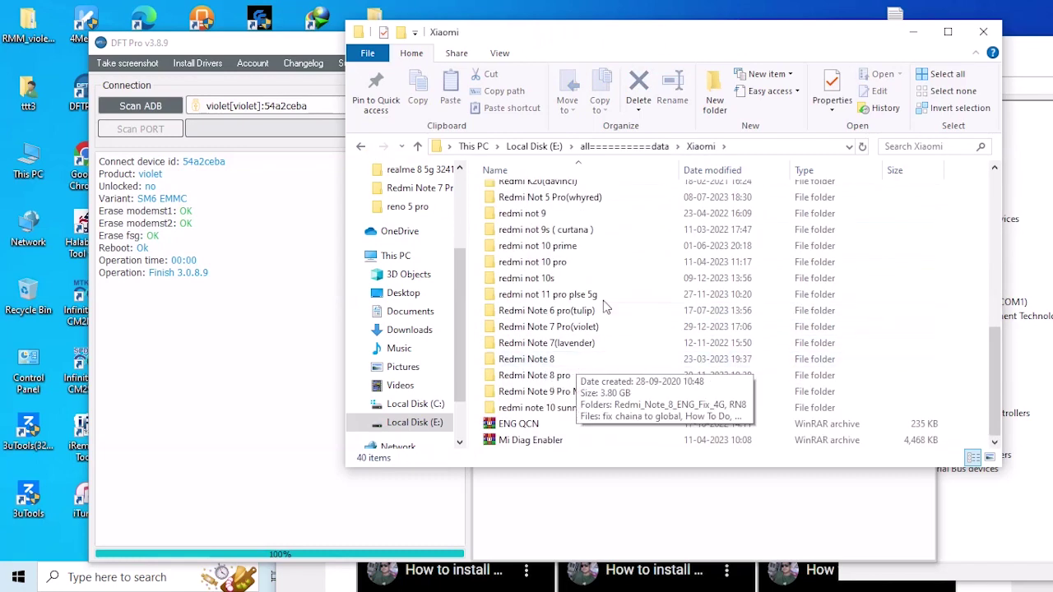
double_click(566, 326)
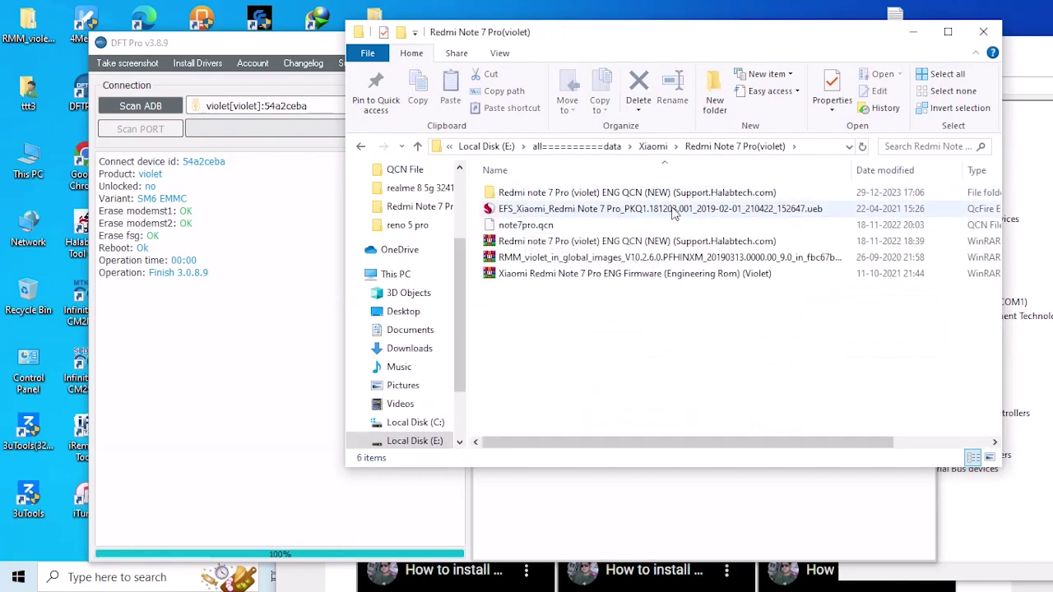
double_click(588, 194)
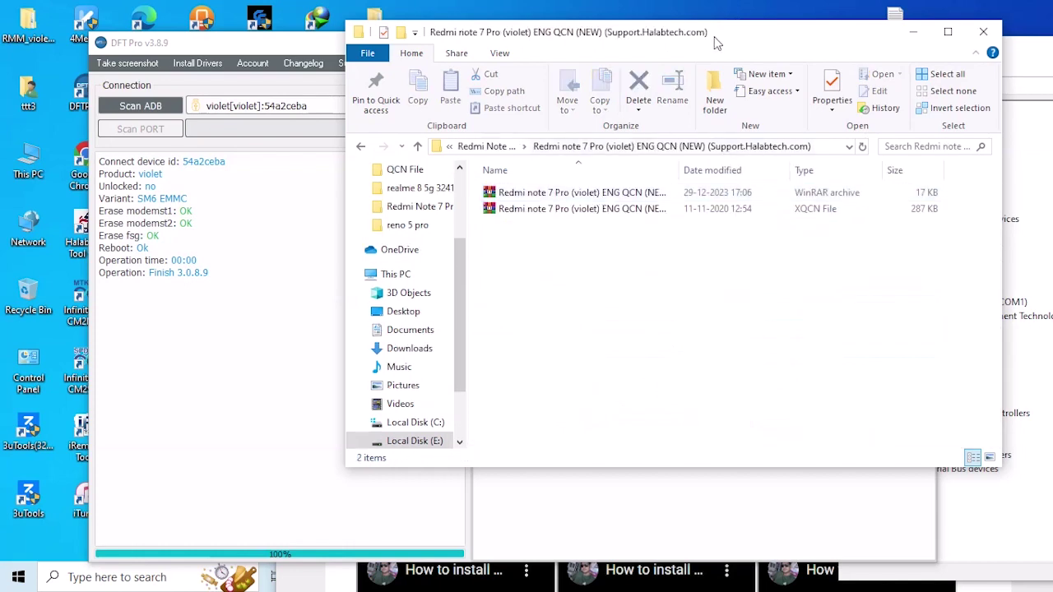
Delete the WinRAR archive from the ENG QCN folder and go back to the Redmi Note 7 Pro(violet) folder.
click(582, 210)
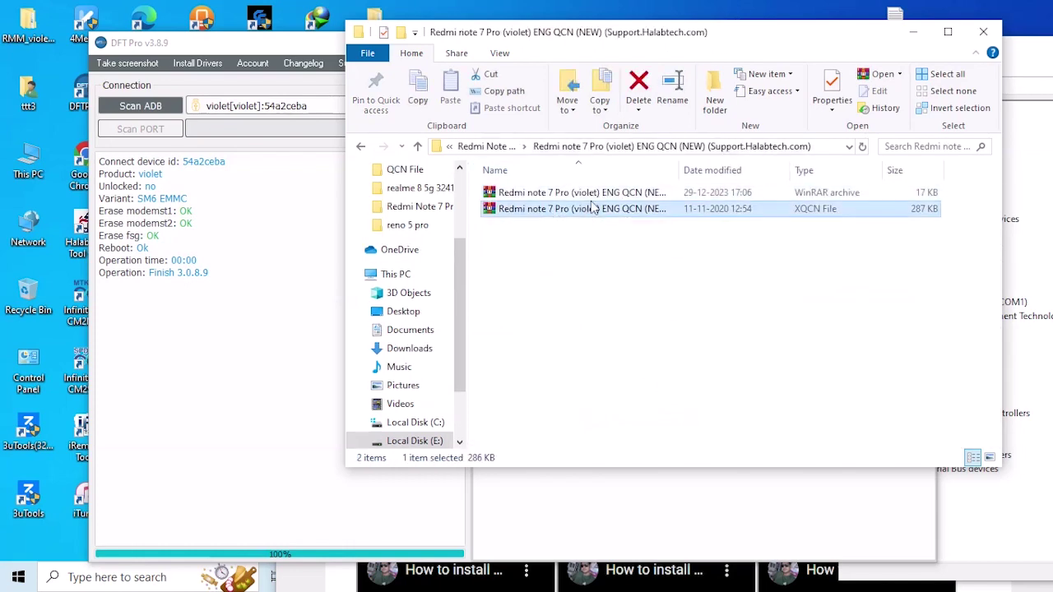
right_click(593, 196)
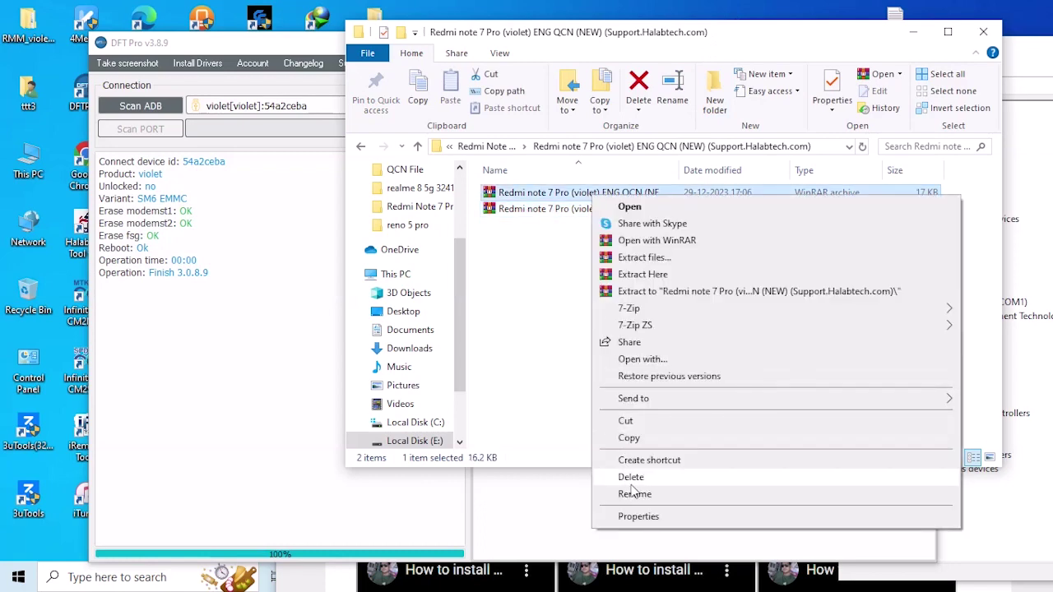
click(632, 483)
click(362, 146)
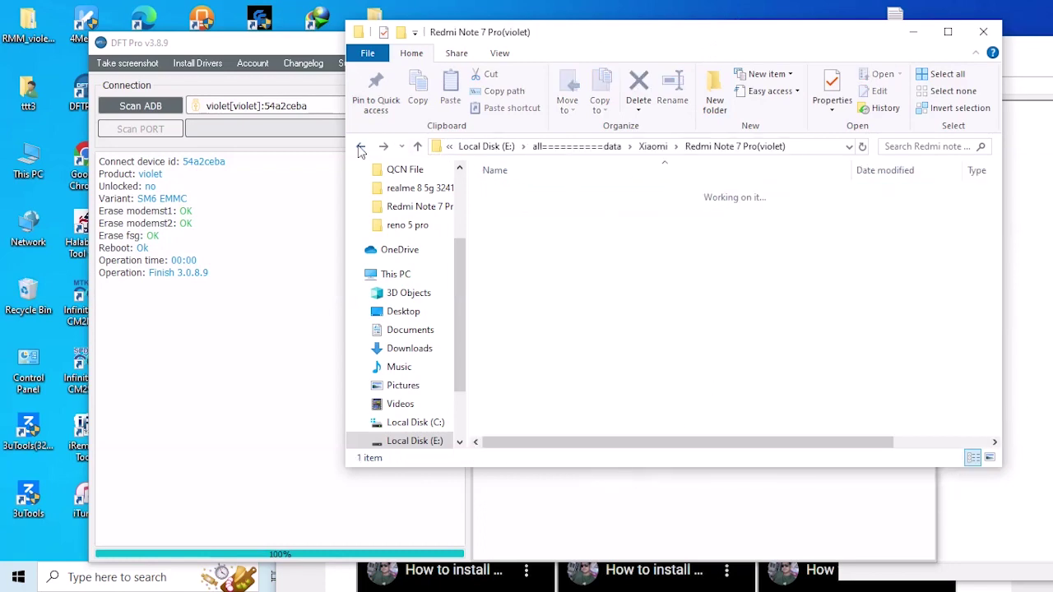
Return to DFT Pro, enable Qualcomm diag mode over ADB and start the diag repair of the second IMEI with NV Method.
click(341, 150)
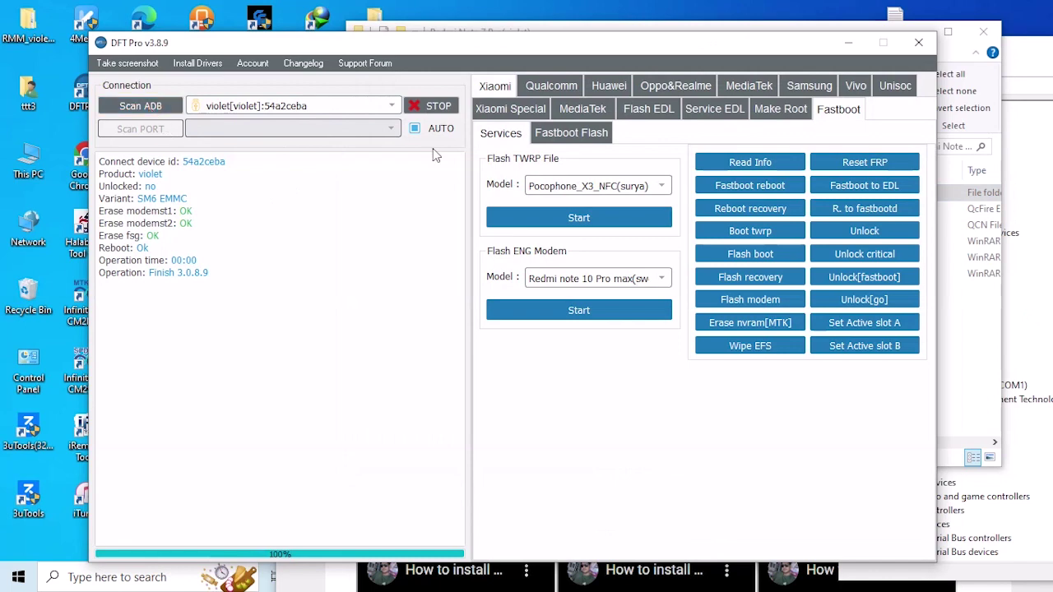
click(551, 86)
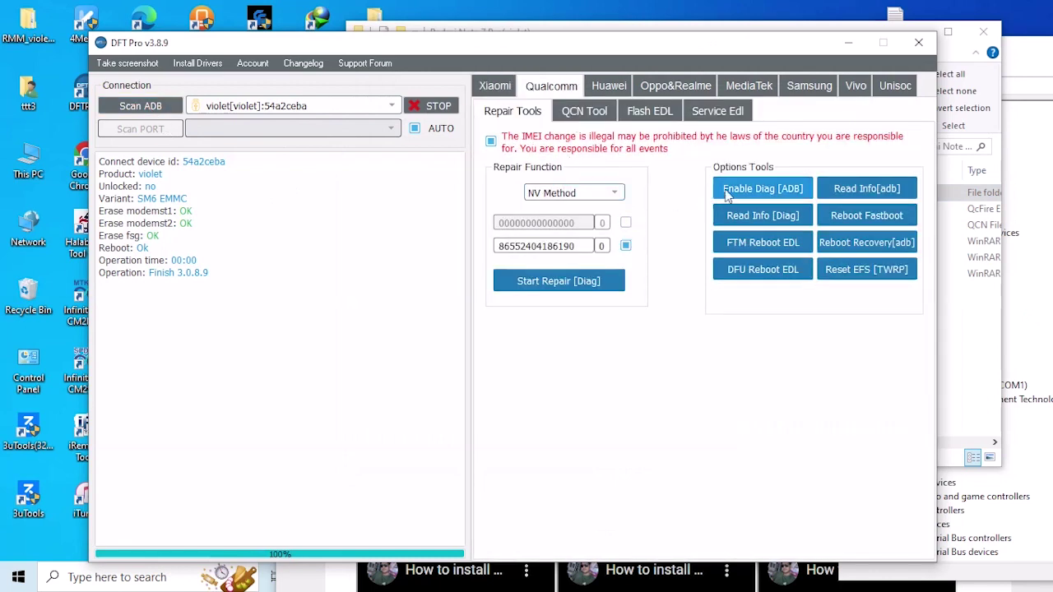
click(763, 188)
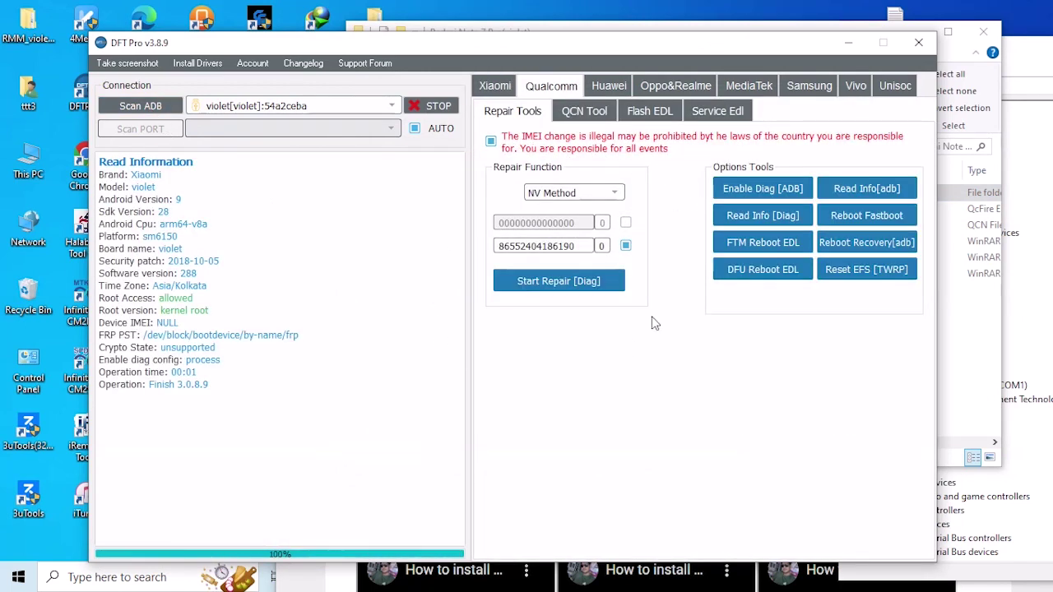
click(555, 282)
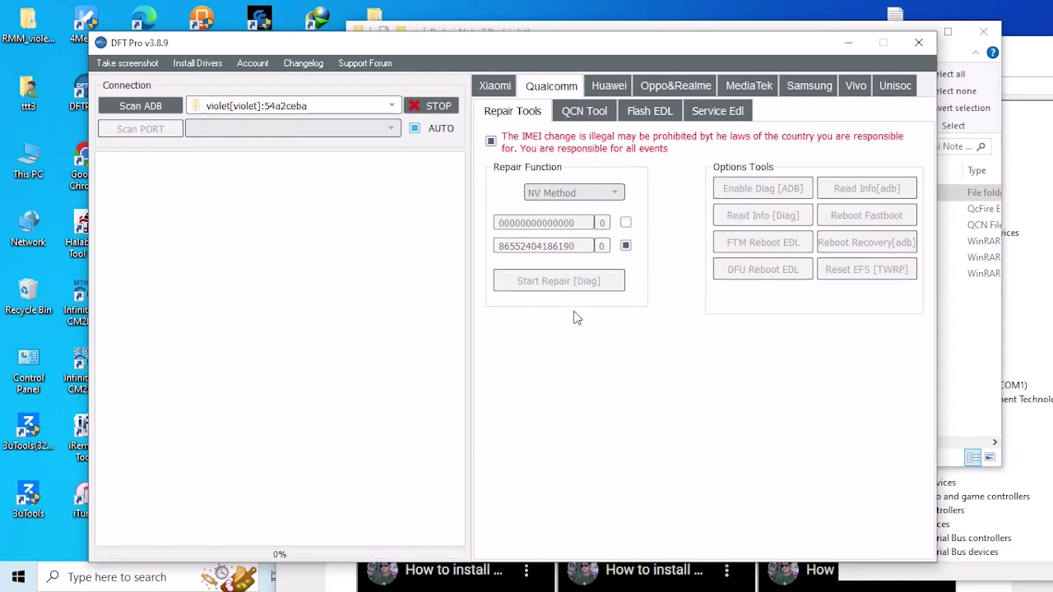
right_click(552, 7)
click(596, 48)
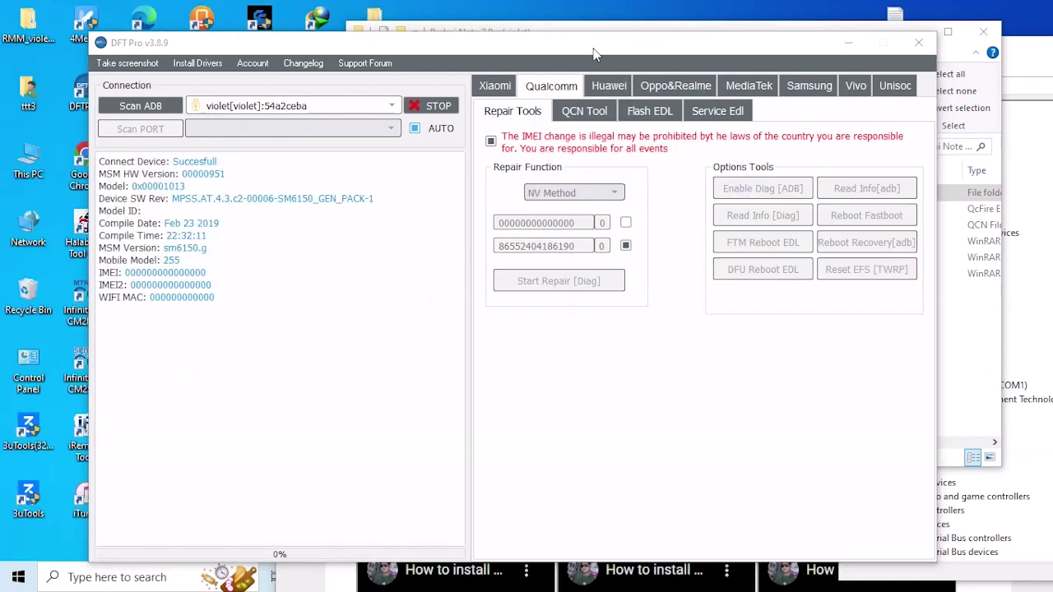
right_click(567, 7)
click(599, 45)
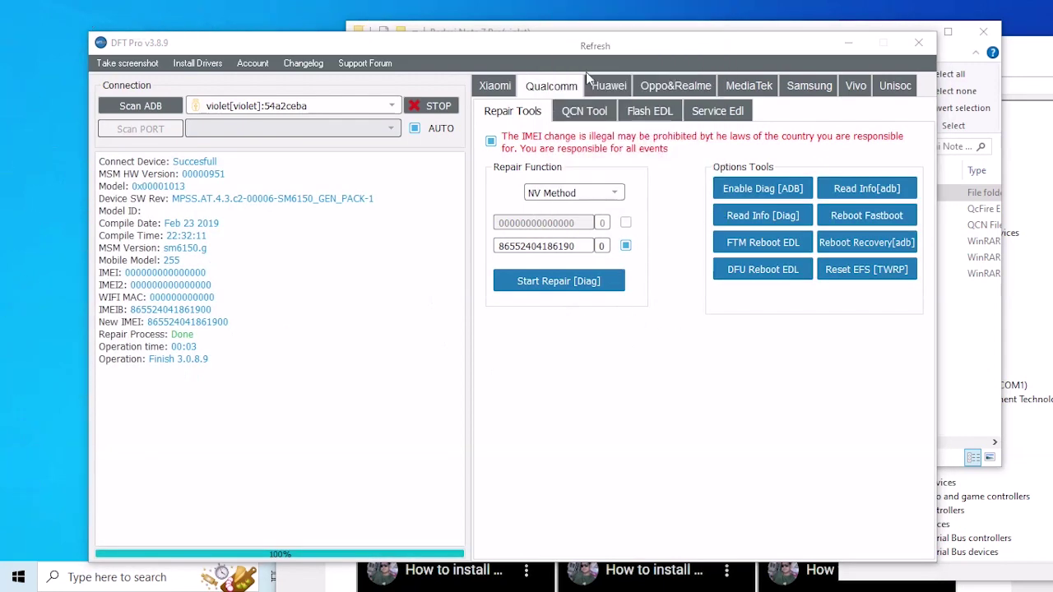
Write the QCN file from the Redmi note 7 Pro (violet) ENG QCN folder to the phone and close the File Explorer window.
click(599, 110)
click(815, 187)
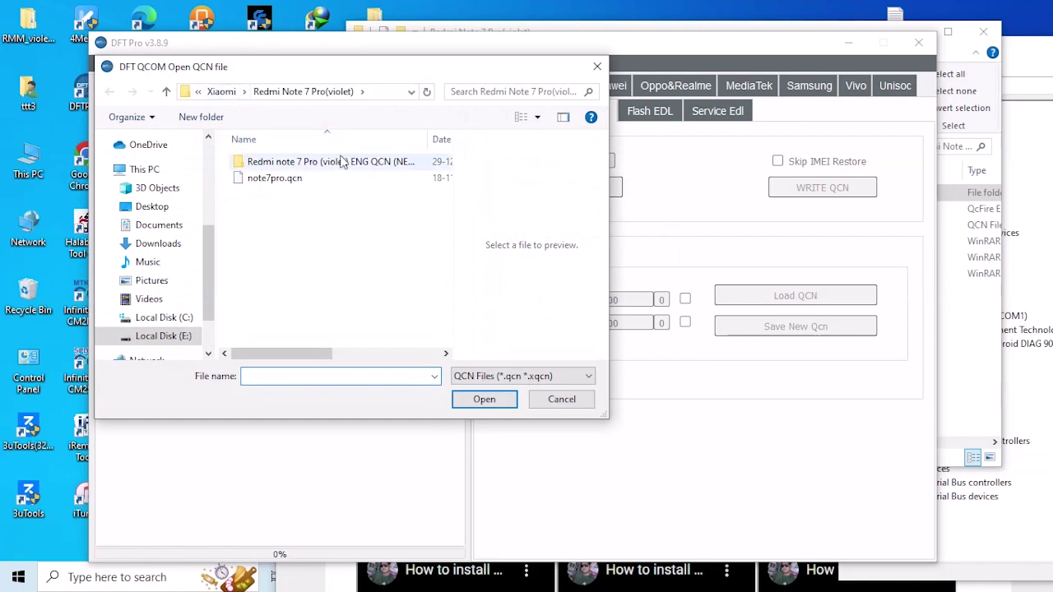
double_click(341, 162)
double_click(267, 162)
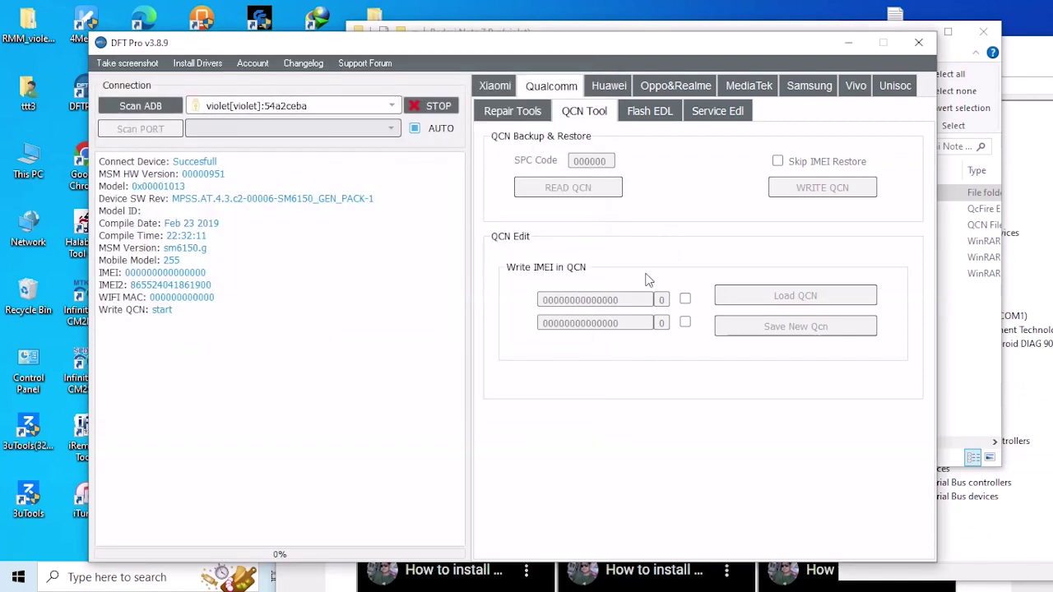
click(660, 24)
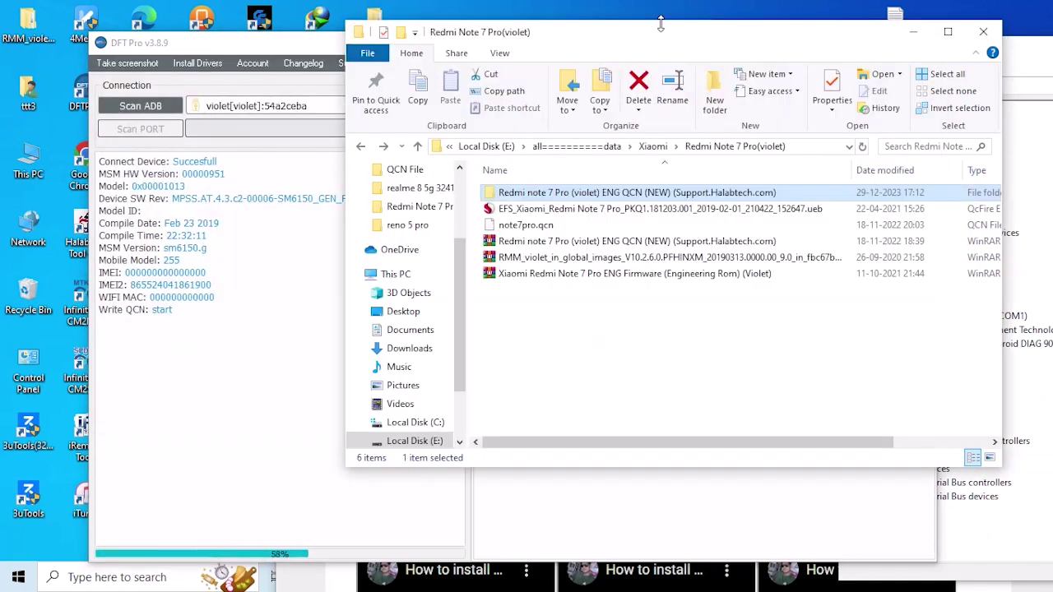
click(983, 31)
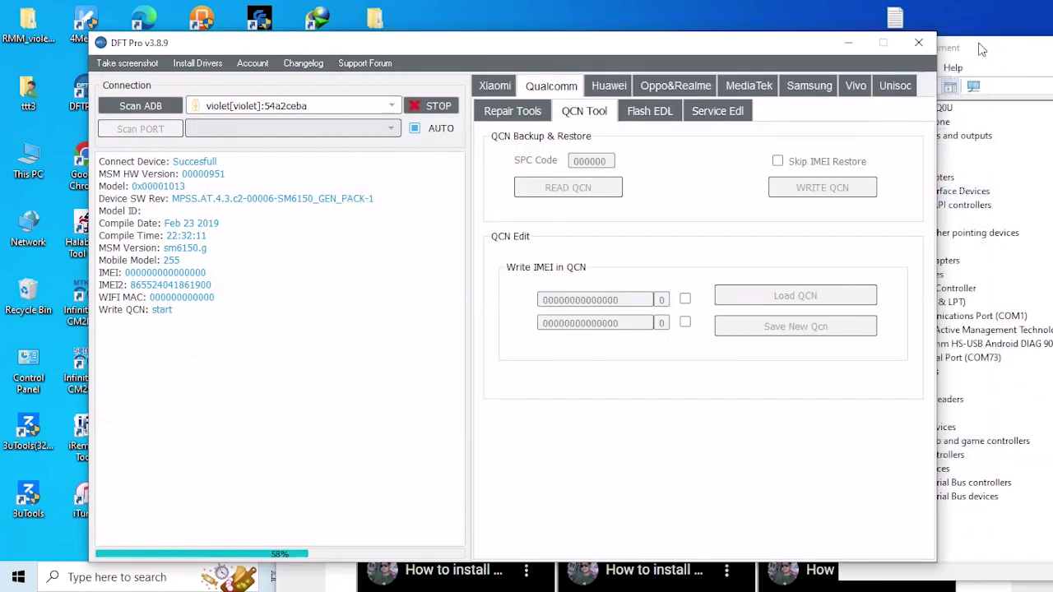
click(979, 50)
right_click(617, 4)
click(621, 47)
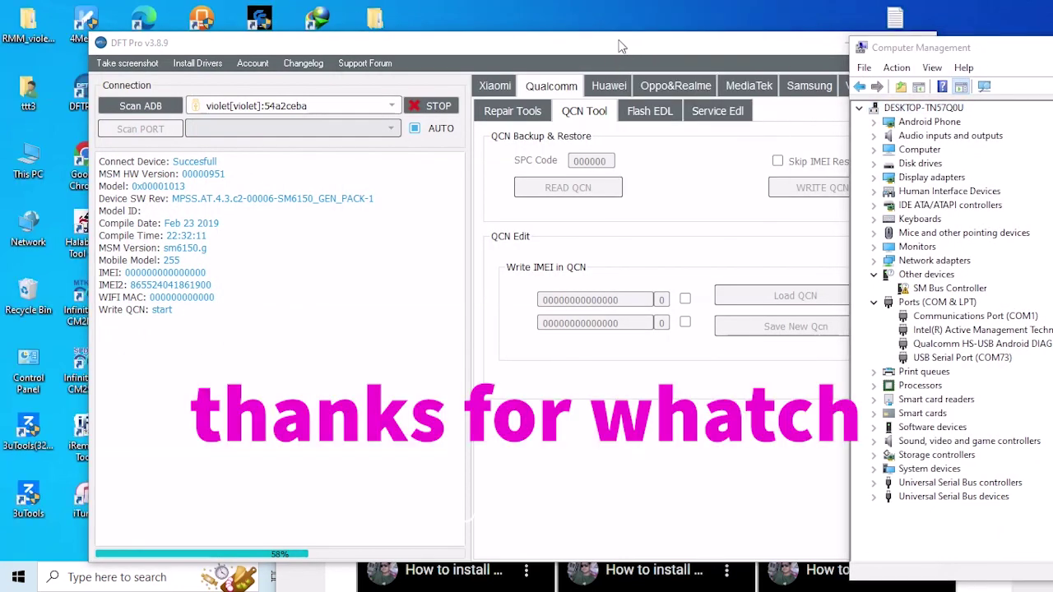
click(621, 47)
drag(621, 47, 618, 34)
right_click(617, 4)
click(618, 43)
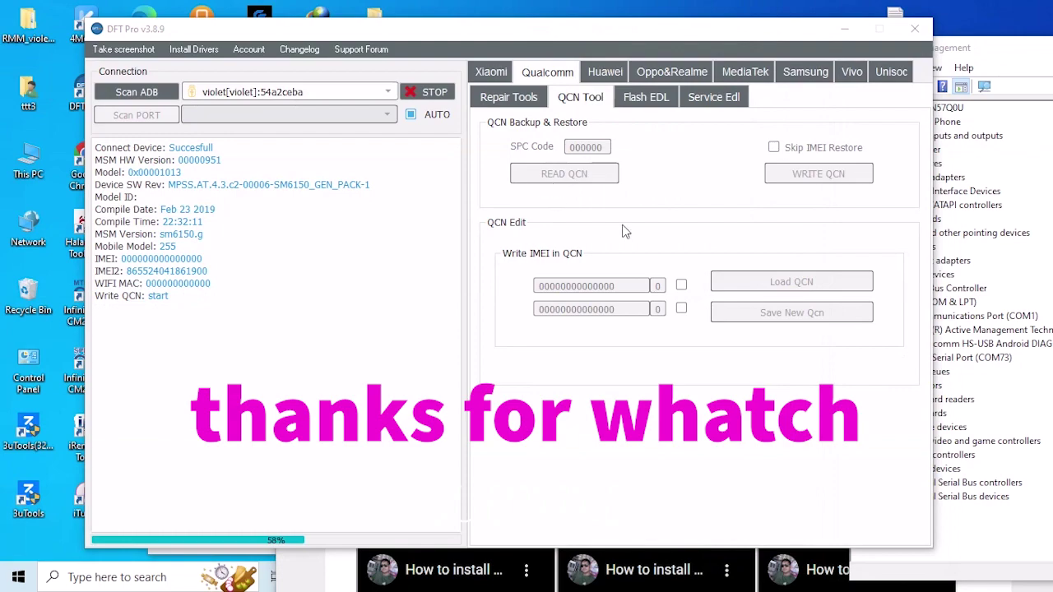
Switch to Chrome, look through the YouTube video page down to its end and close the browser window.
click(321, 580)
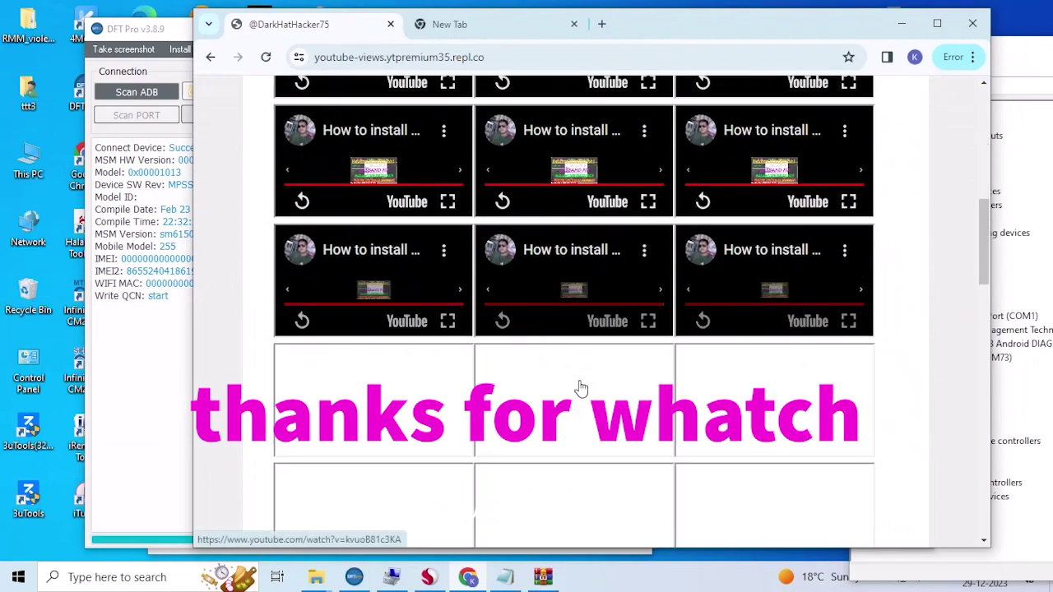
scroll(581, 388, down, 10)
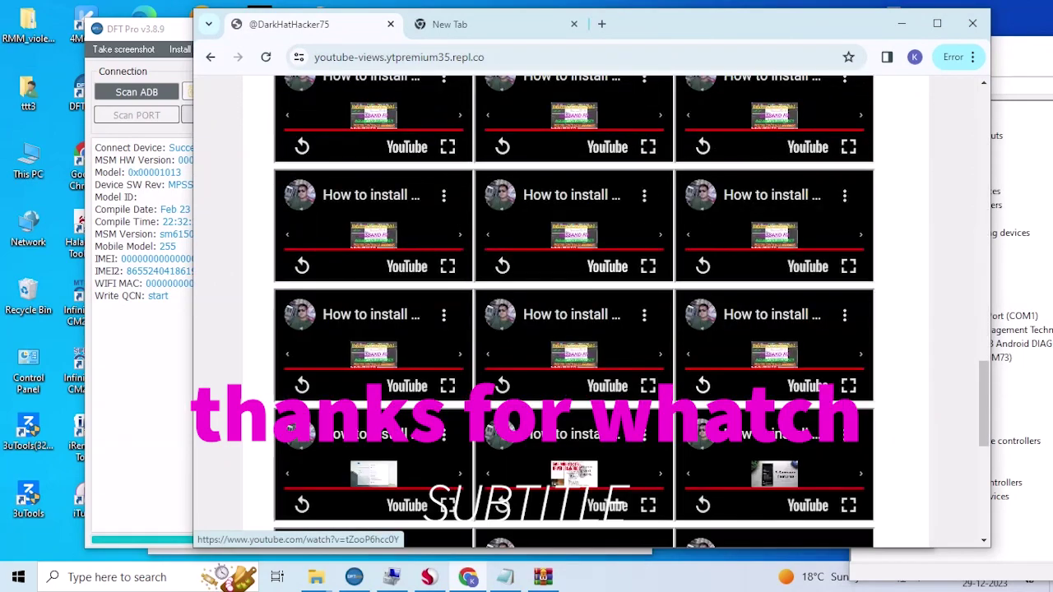
scroll(706, 342, down, 5)
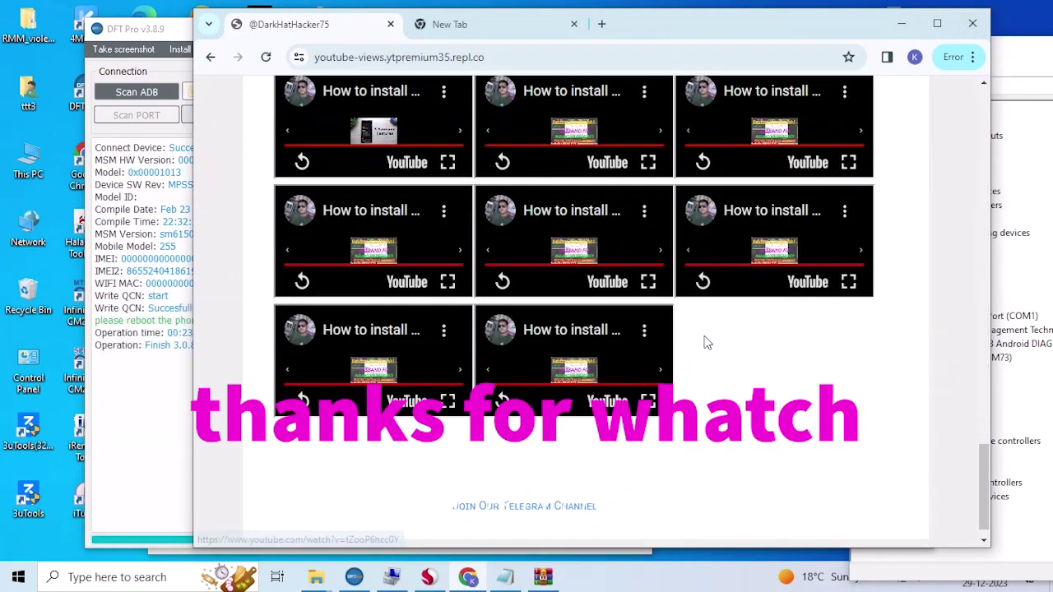
key(alt+F4)
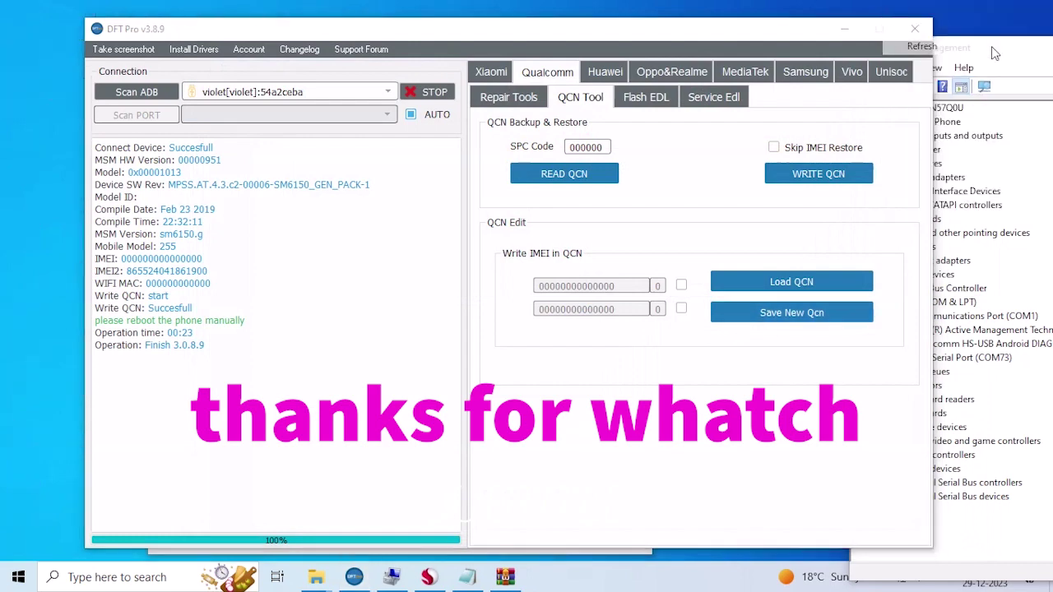
right_click(991, 52)
click(942, 53)
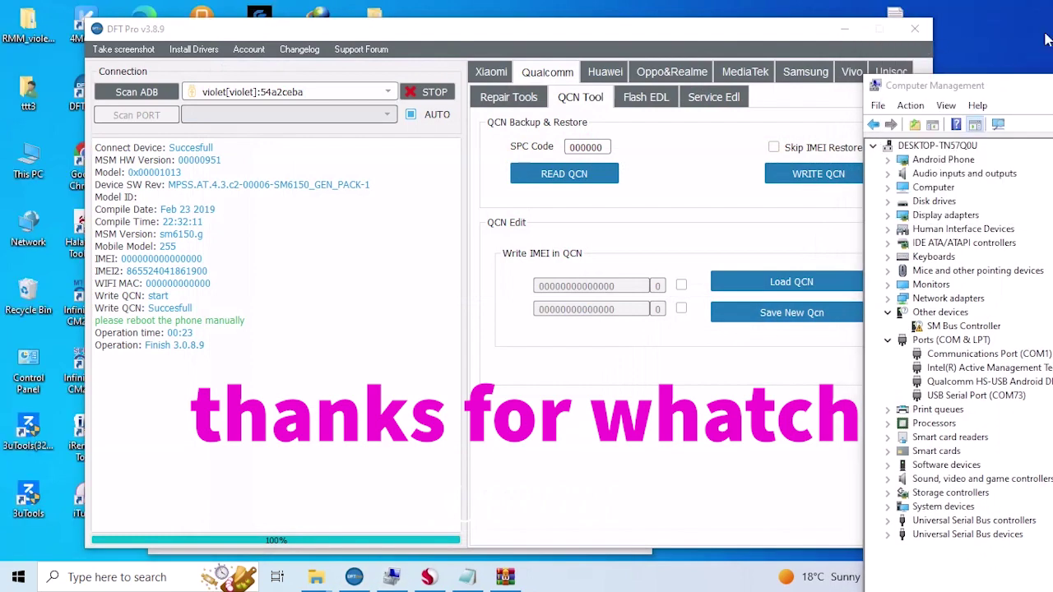
right_click(1004, 2)
click(941, 43)
Start the diag repair of the second IMEI with NV Method in DFT Pro, then minimize its window.
click(508, 97)
click(576, 267)
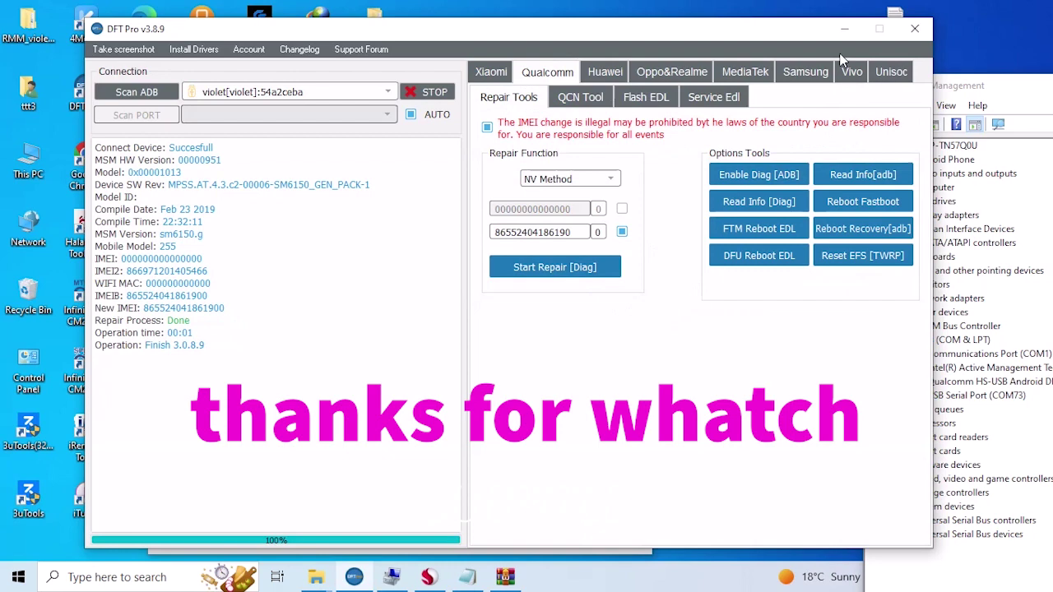
click(844, 29)
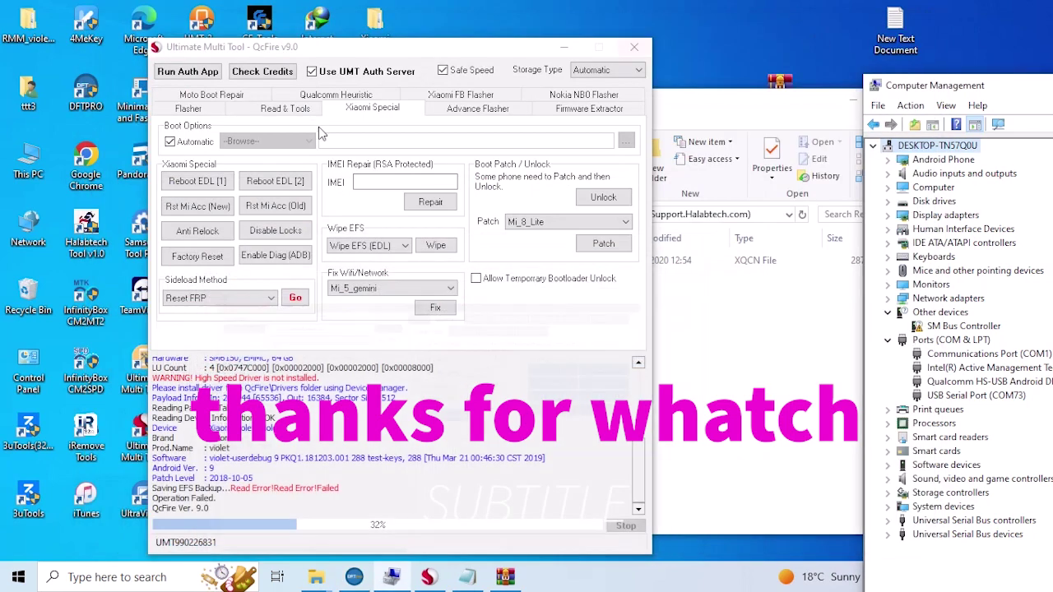
Bring the Redmi note 7 Pro (violet) ENG QCN folder forward, refresh the desktop and close the File Explorer window.
right_click(449, 4)
click(505, 48)
click(741, 97)
right_click(723, 2)
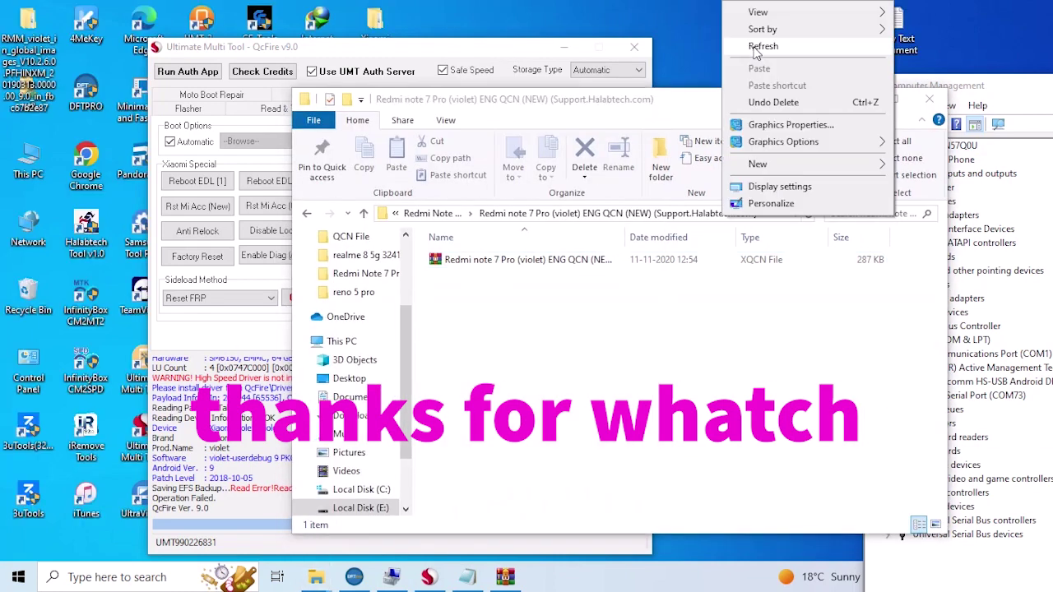
click(762, 46)
click(526, 260)
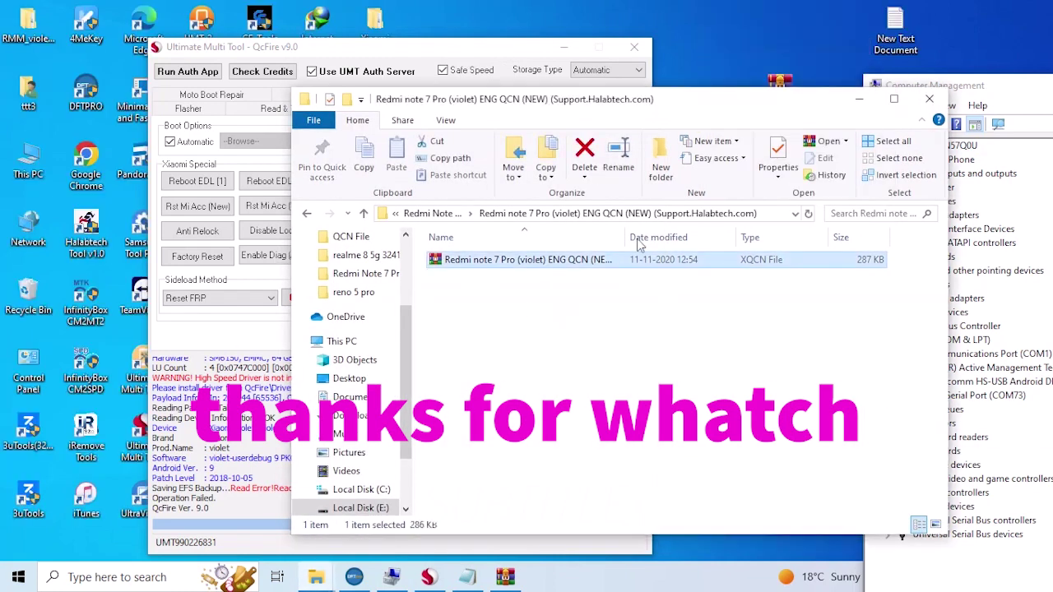
right_click(727, 4)
click(728, 41)
right_click(727, 4)
click(729, 41)
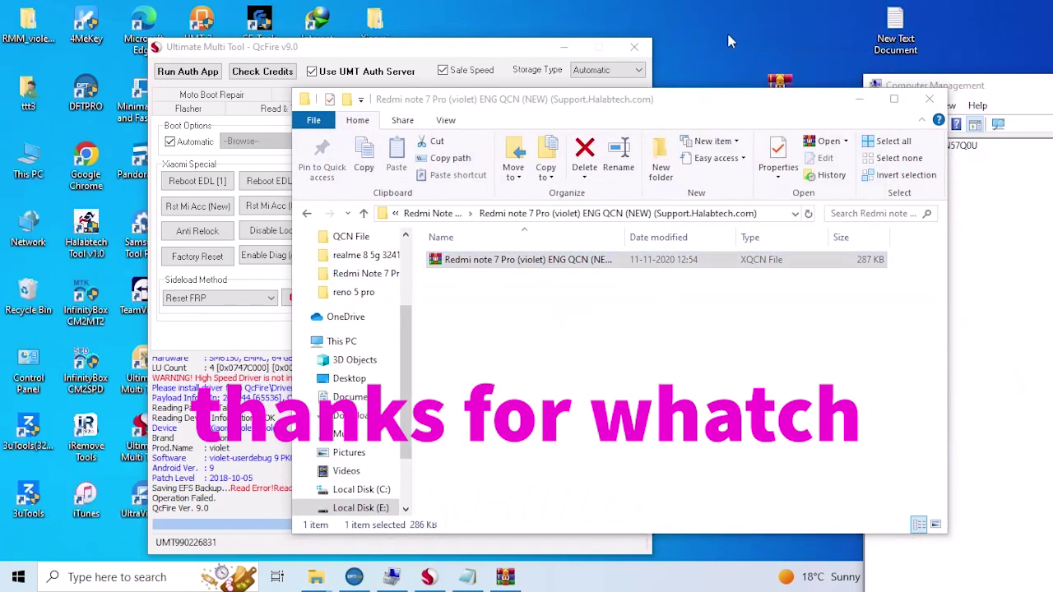
click(929, 99)
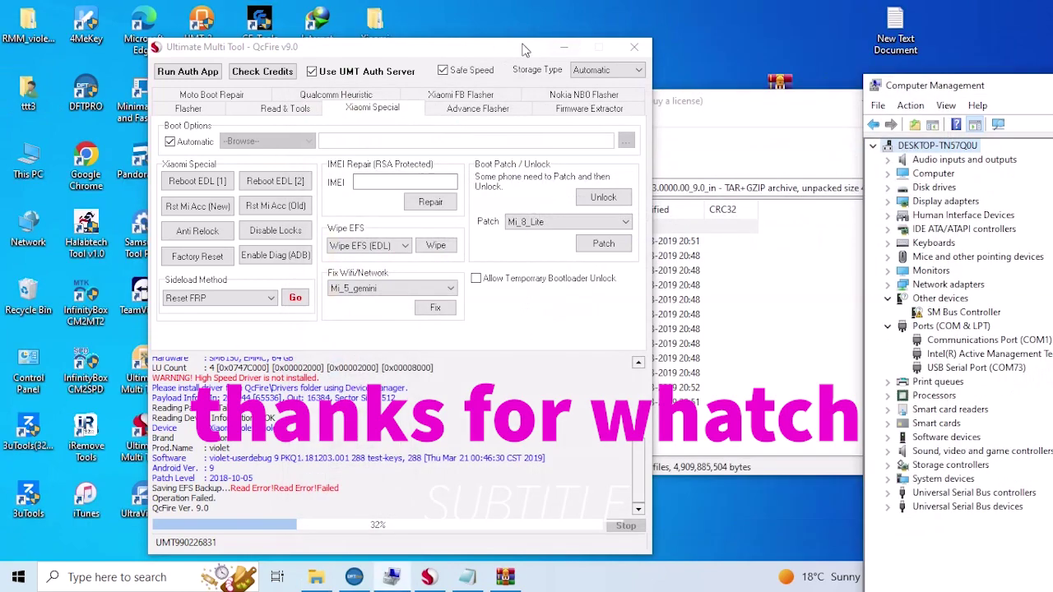
Move the Ultimate Multi Tool window aside and close WinRAR with the RMM_violet_in_global_images archive and its file replacement prompt.
drag(525, 49, 766, 245)
click(726, 138)
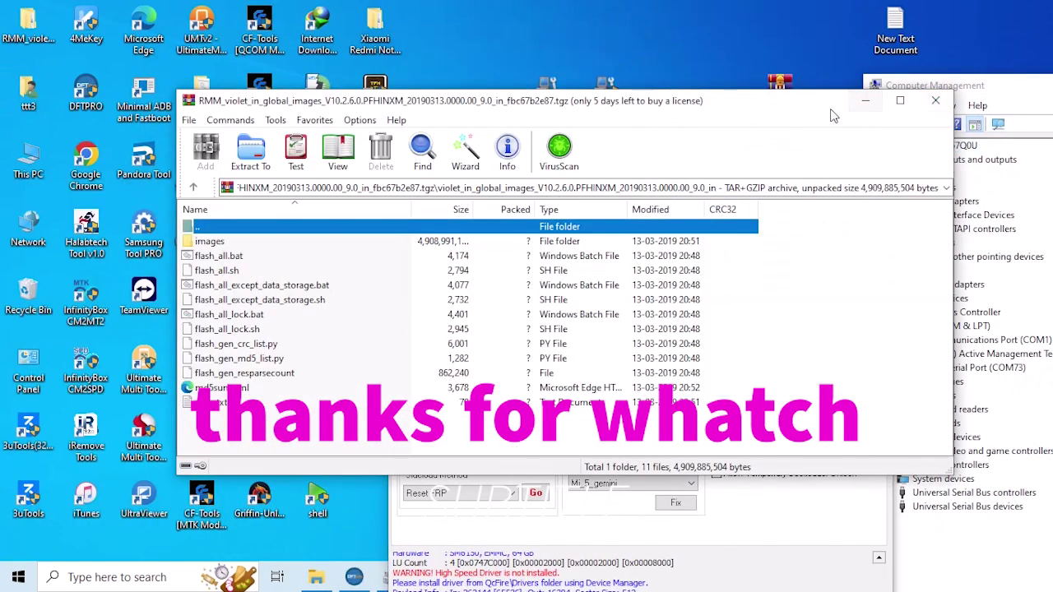
click(465, 148)
click(562, 397)
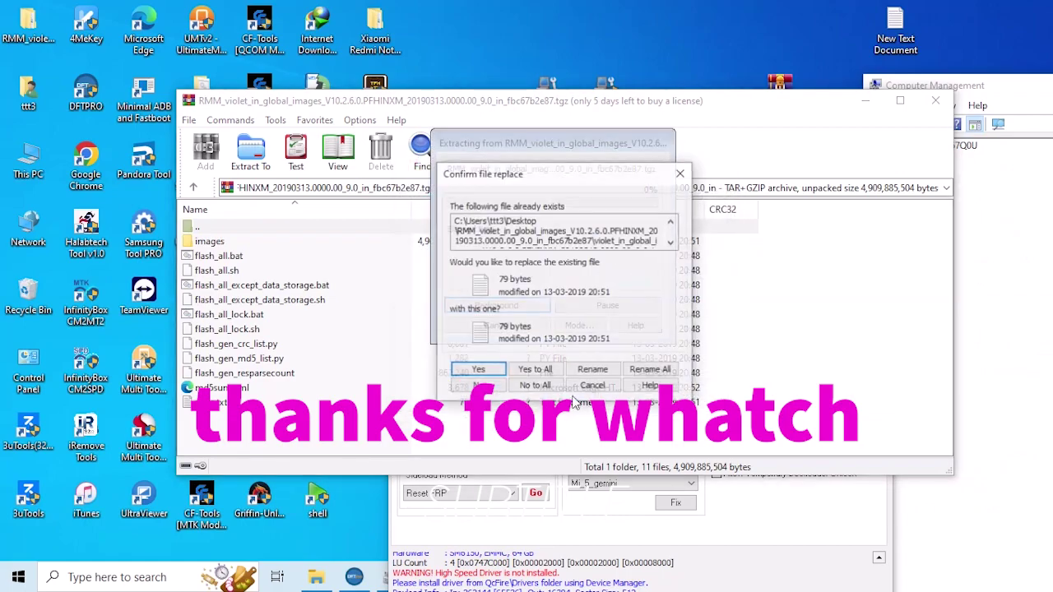
click(553, 369)
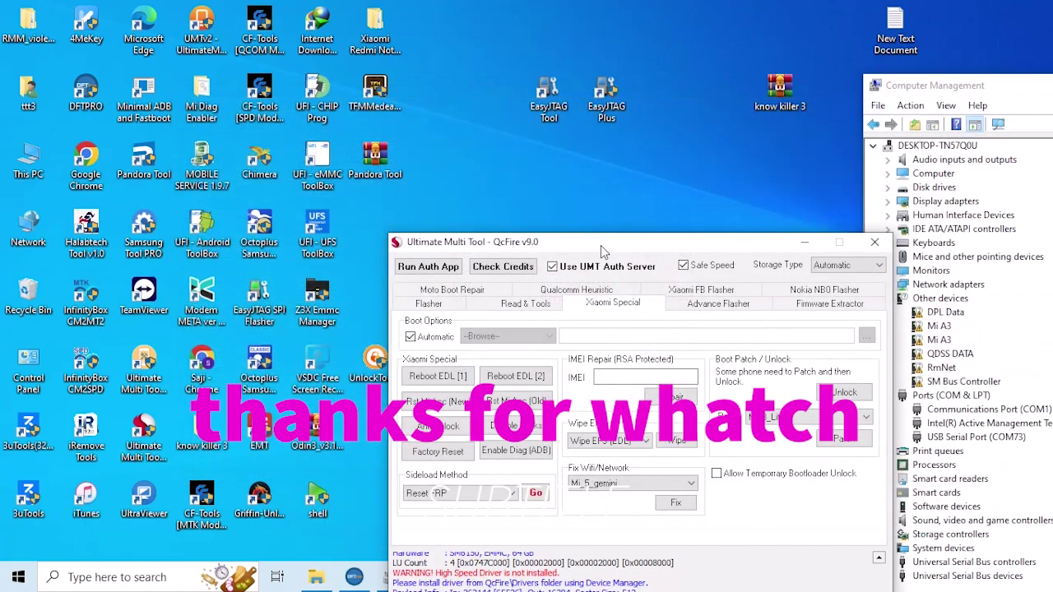
Close the Ultimate Multi Tool - QcFire window and refresh the desktop.
drag(601, 245, 415, 77)
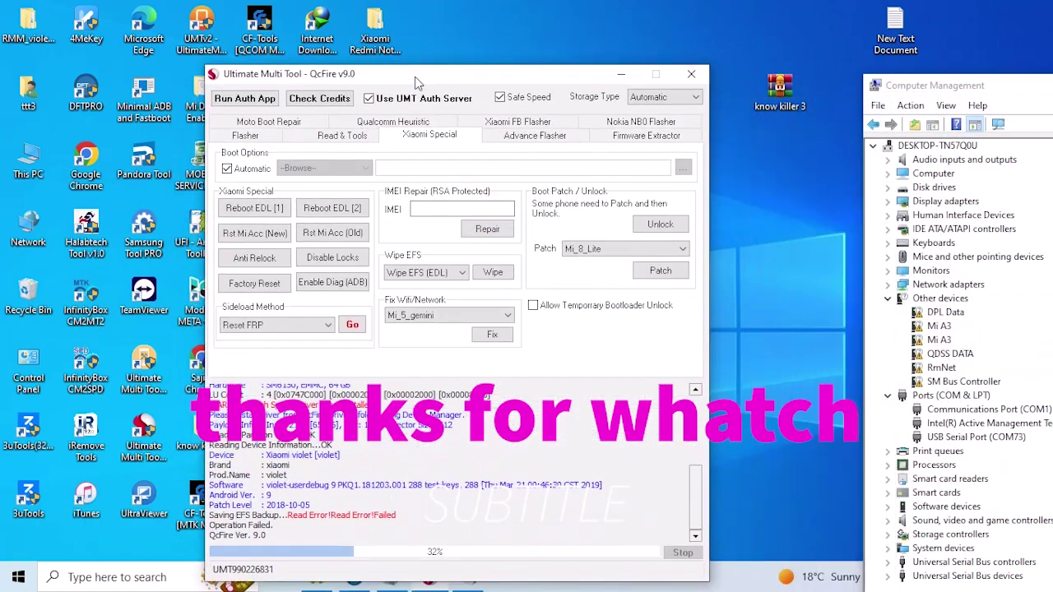
click(620, 79)
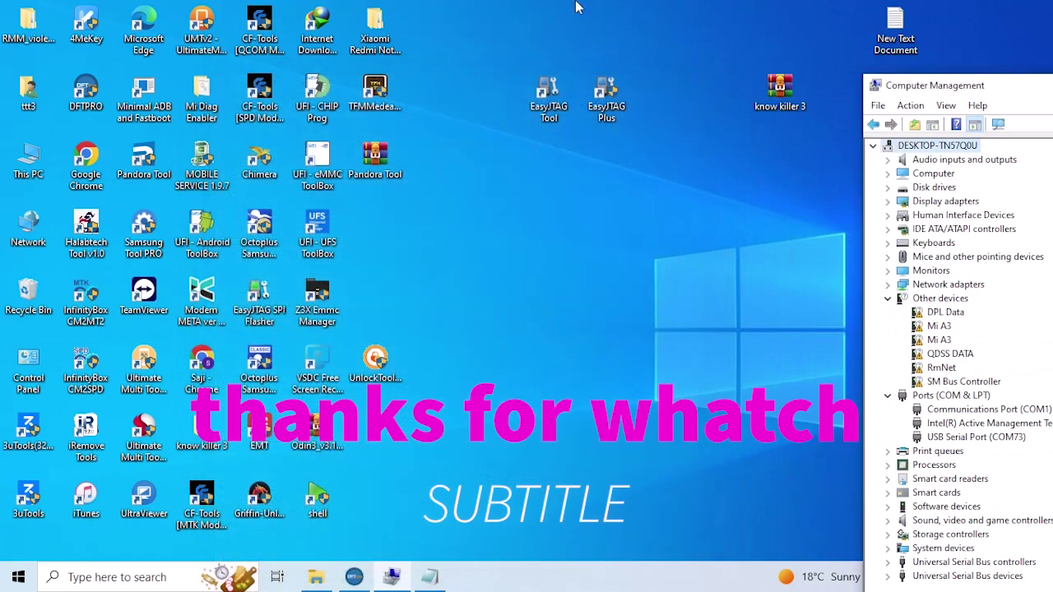
right_click(578, 3)
click(625, 45)
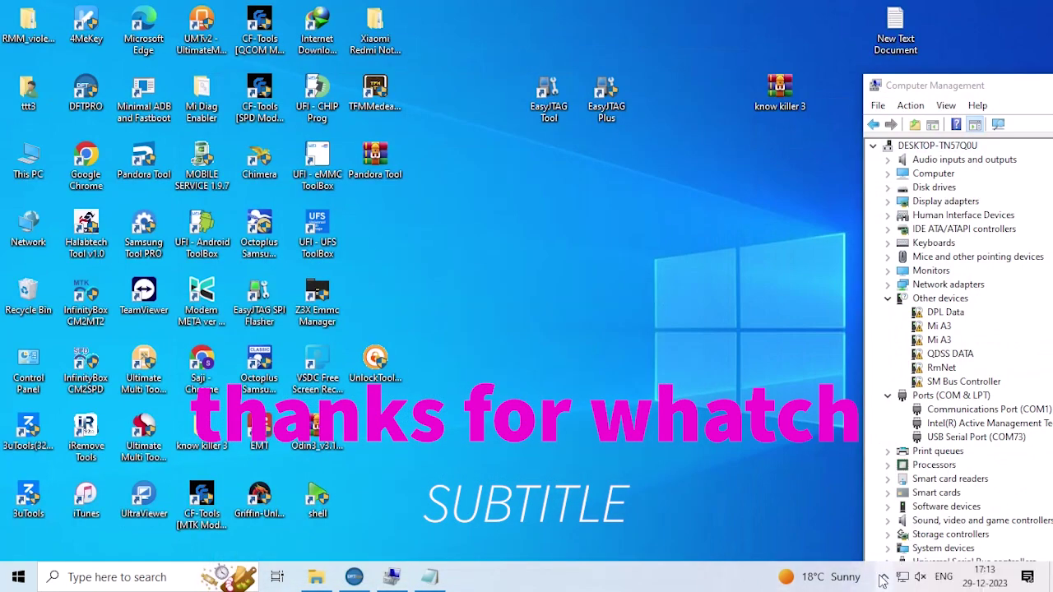
Refresh the desktop again and open the running VSDC Free Screen Recorder window.
right_click(618, 245)
click(668, 296)
click(882, 576)
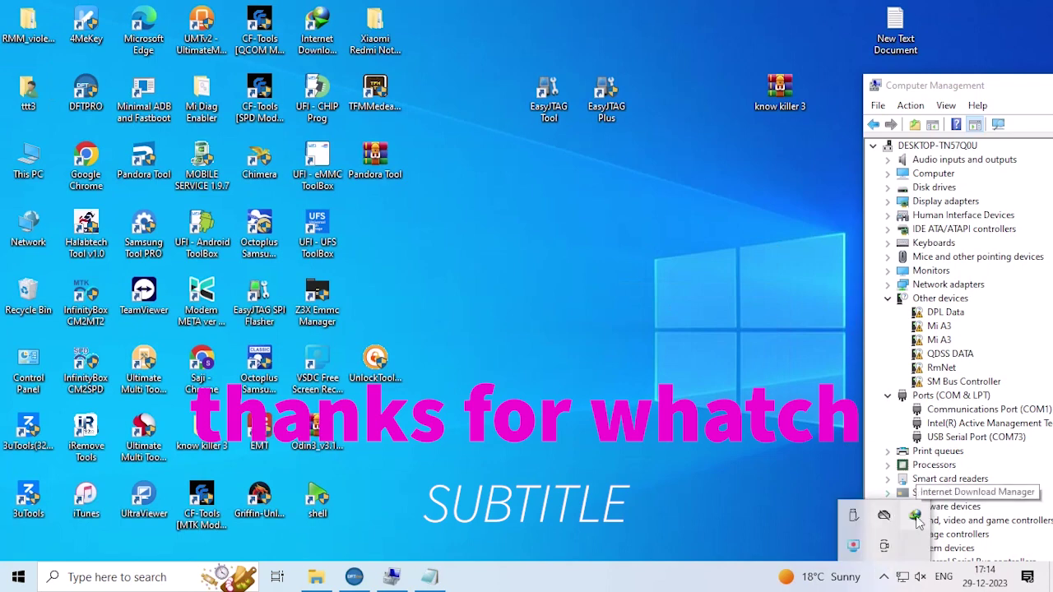
click(854, 545)
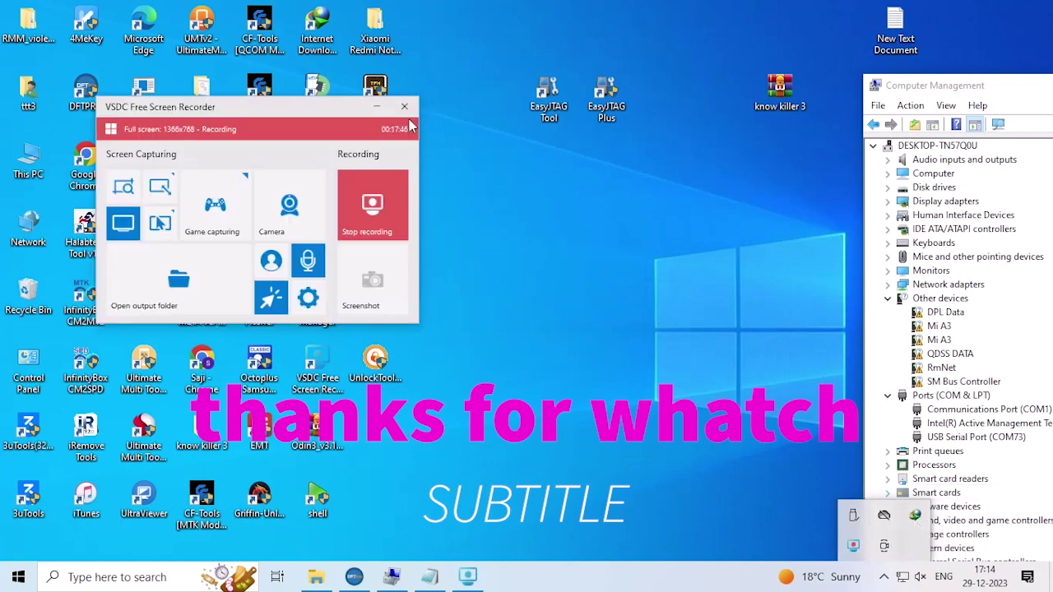